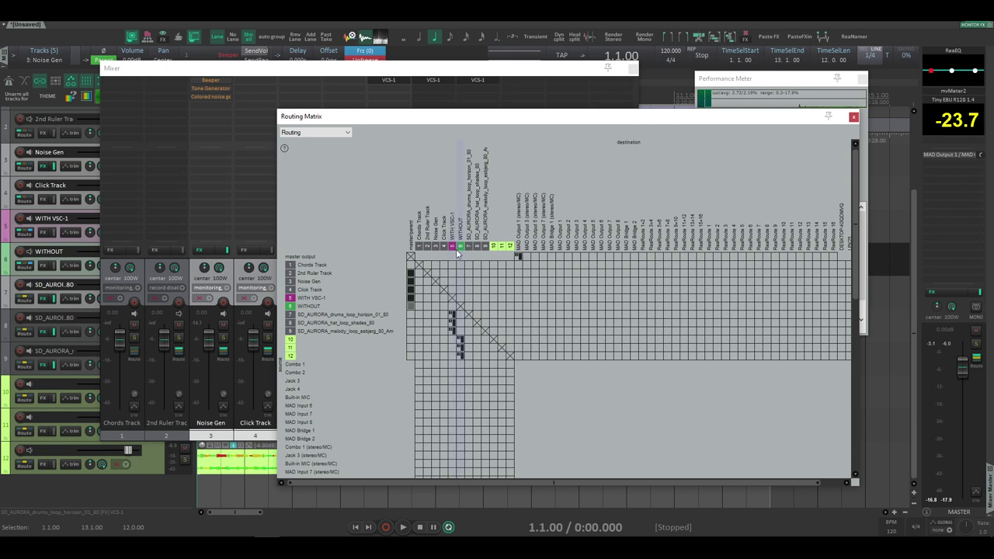
- Close the Routing Matrix and start playback with the WITHOUT track selected in the mixer
click(852, 116)
click(296, 436)
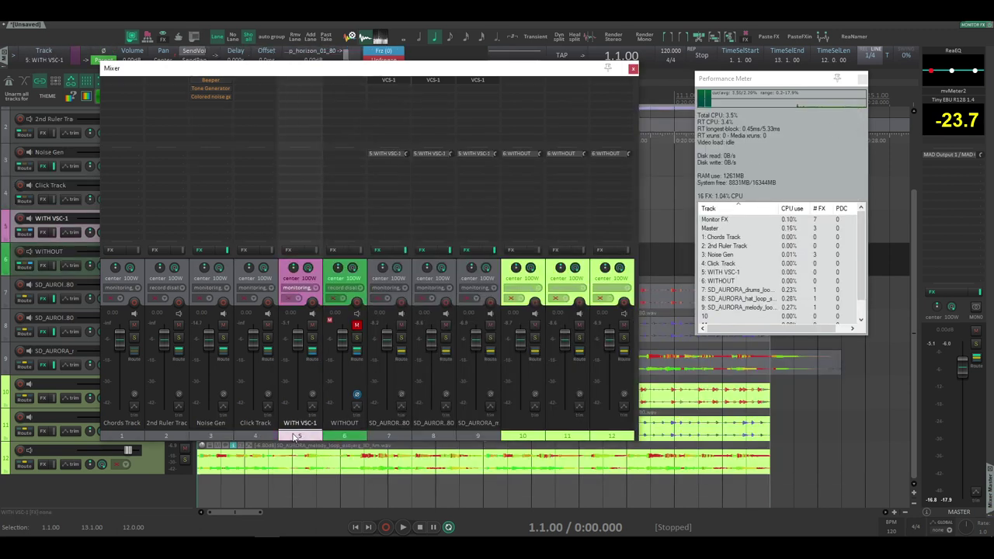
click(336, 438)
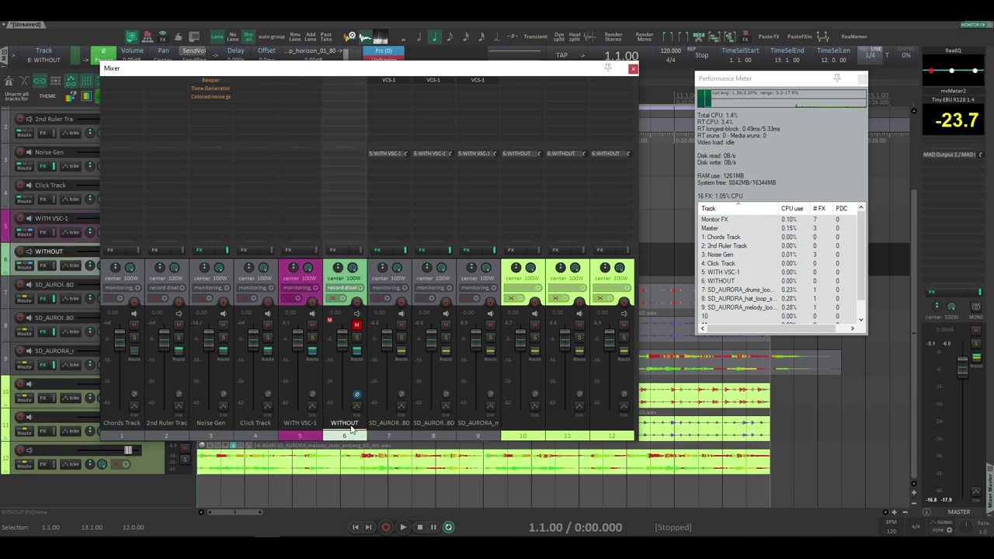
key(space)
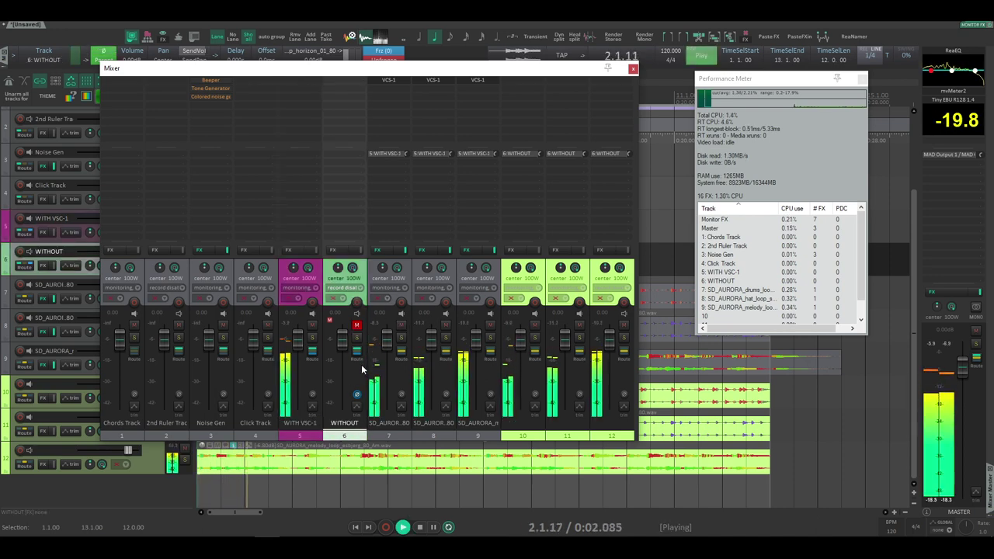
- Switch the mute from WITHOUT to WITH VSC-1 for comparison, and unmute WITH VSC-1 so both tracks play together
click(314, 326)
click(357, 325)
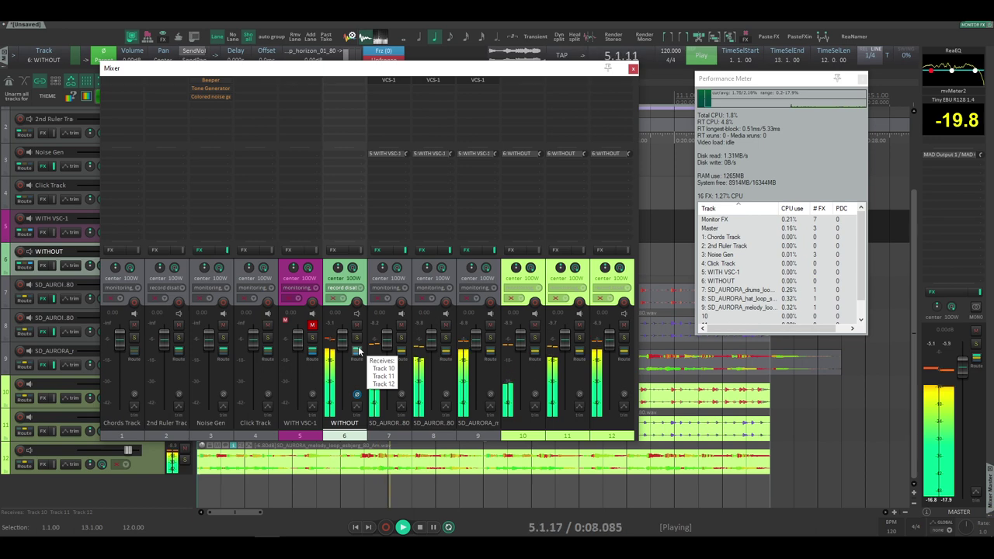
click(312, 324)
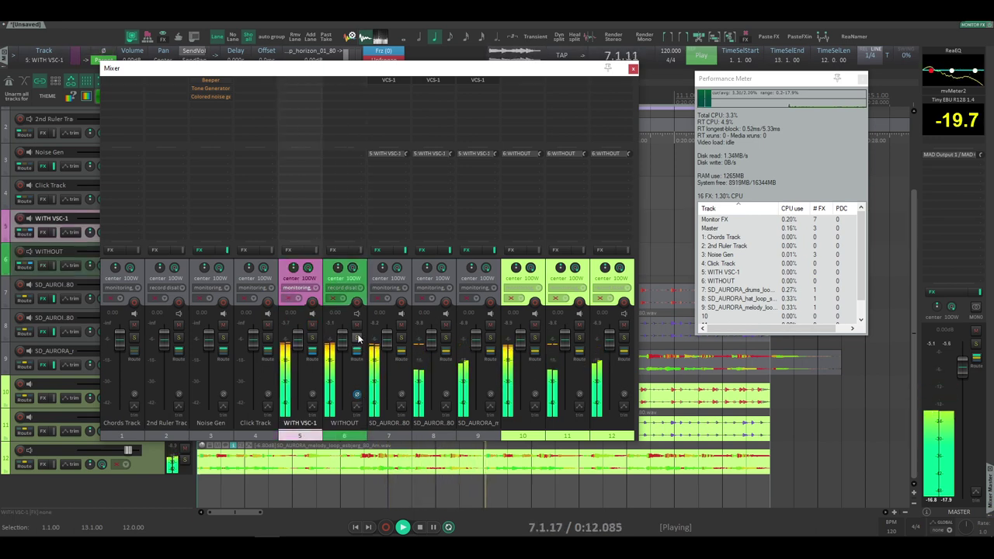
- Bypass VCS-1 on the three SD_AURORA tracks and reset the master peak meter
shift+click(402, 78)
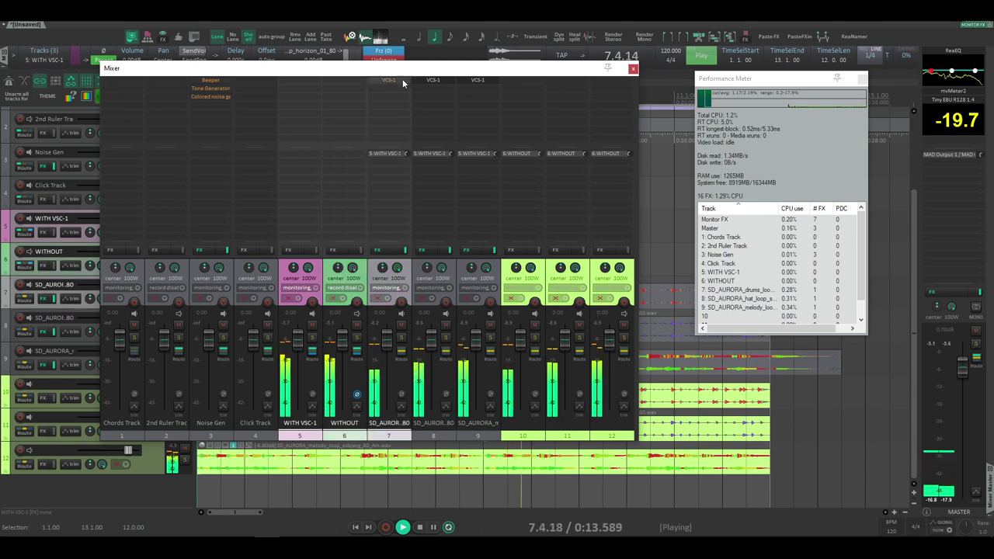
shift+click(449, 81)
shift+click(473, 79)
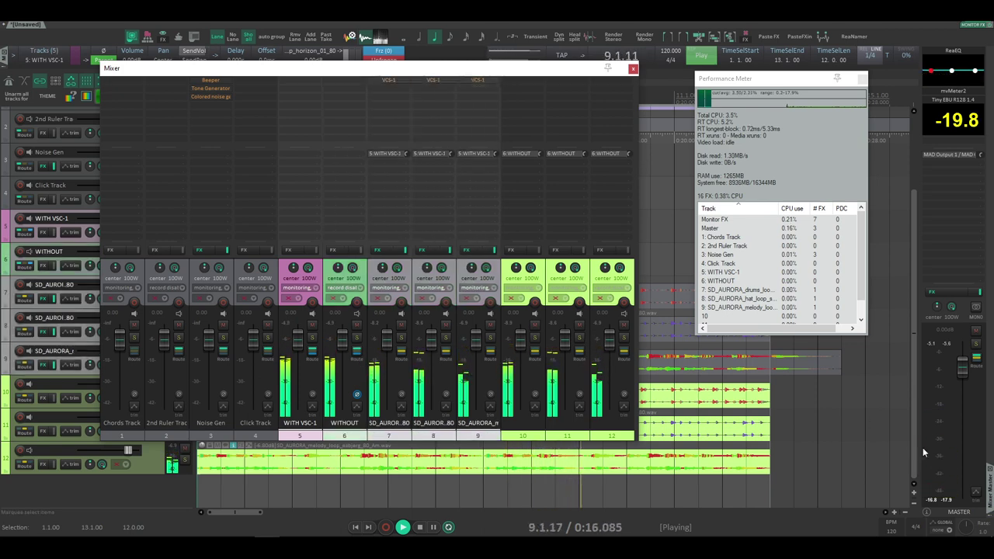
click(949, 502)
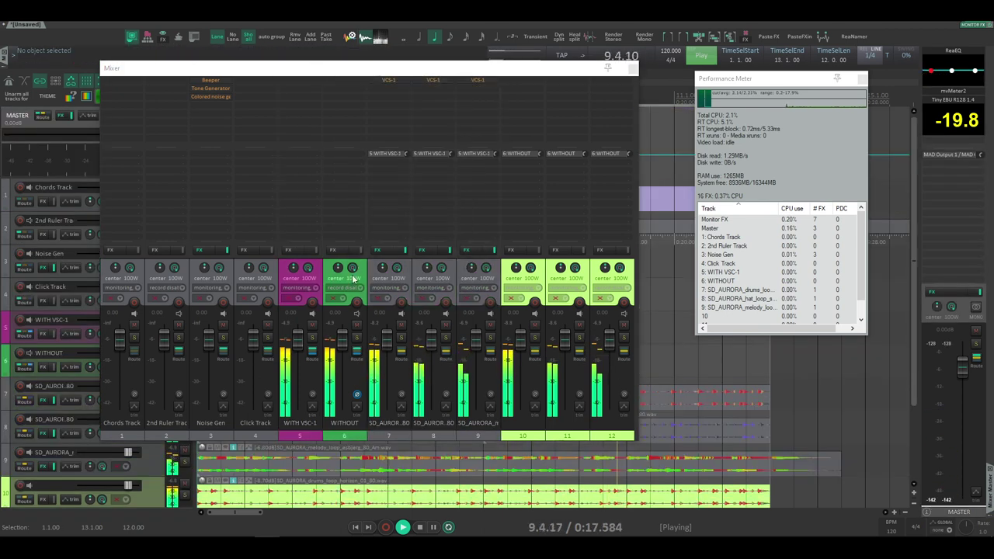
- Re-enable the VCS-1 plugin on the drums, hat and melody loop tracks
shift+click(392, 81)
shift+click(432, 80)
shift+click(474, 81)
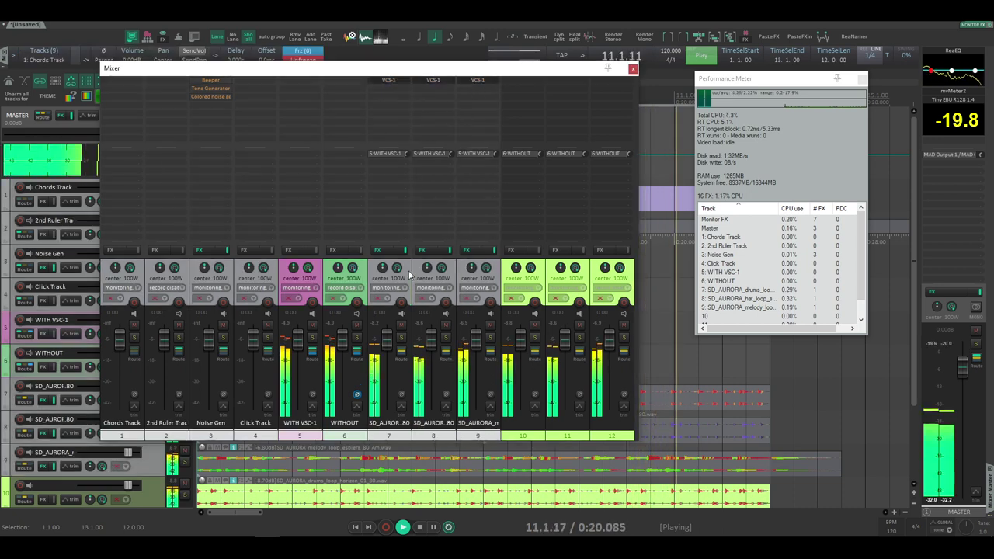
- Mute the WITHOUT track and solo the SD_AURORA drums loop on track 7
click(389, 436)
click(479, 437)
click(357, 354)
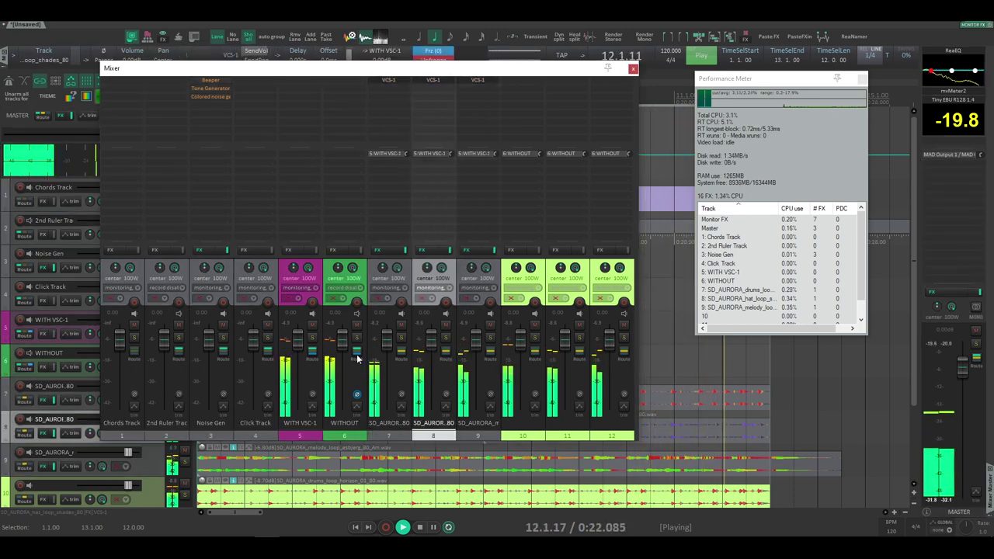
click(356, 324)
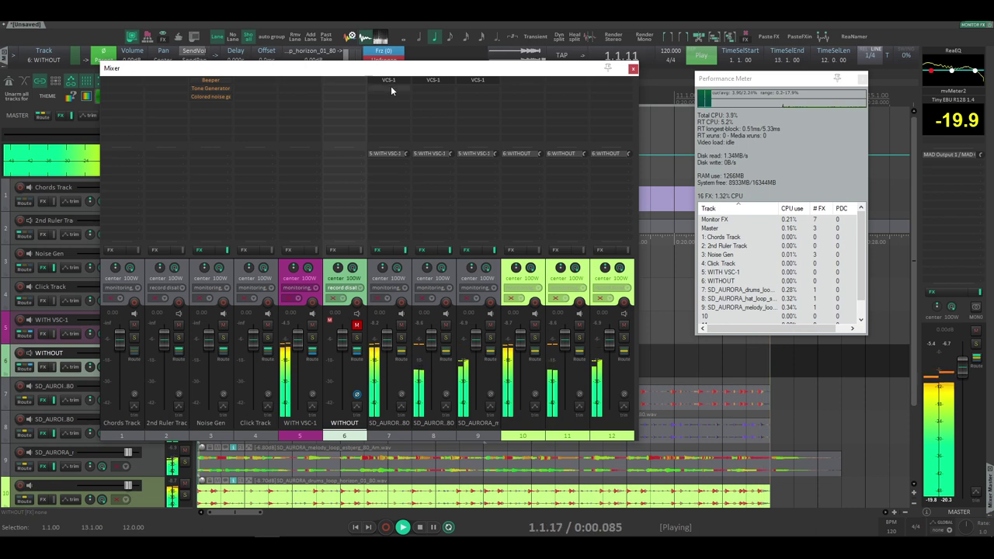
click(407, 181)
click(401, 338)
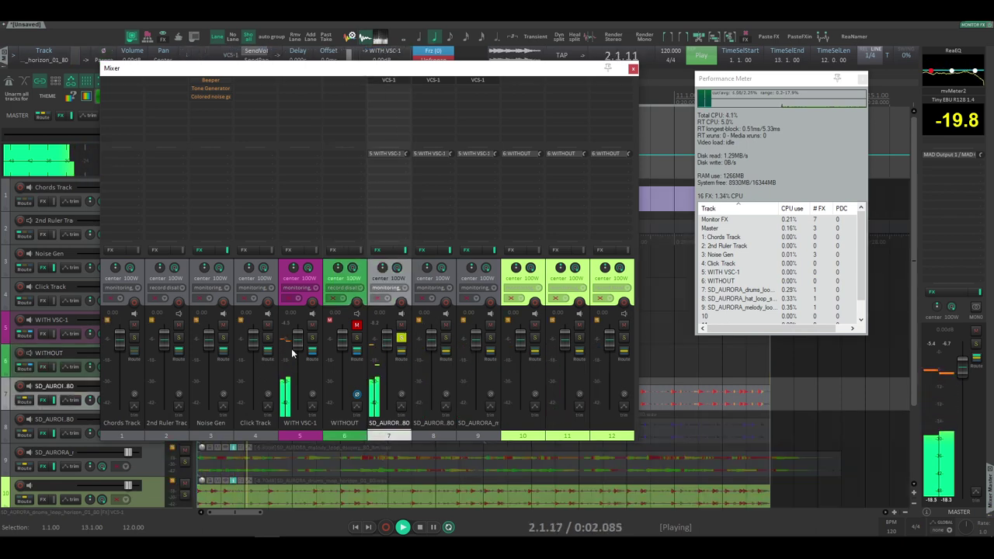
- Open VCS-1 on the drums loop track and enable the preamp's HQ mode
click(397, 79)
drag(281, 23, 298, 21)
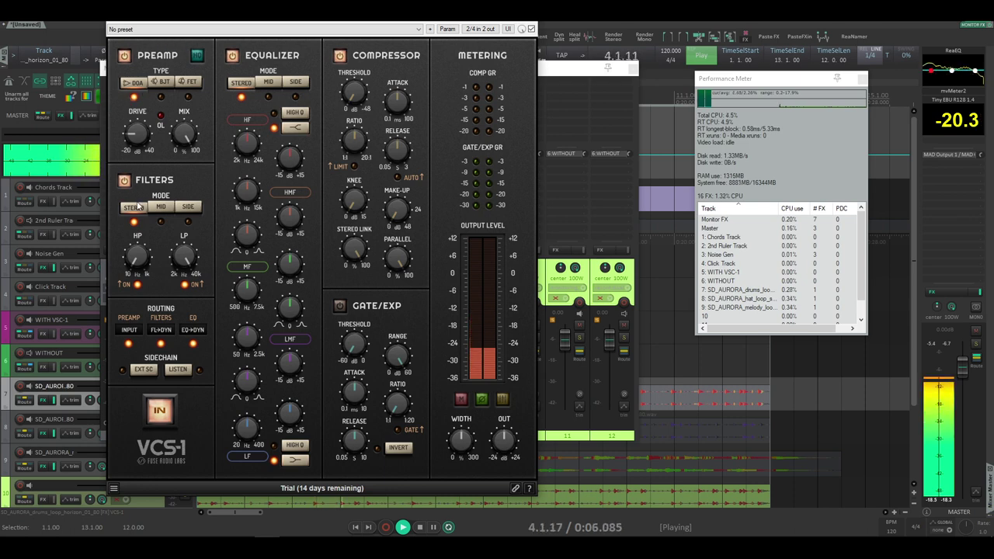
click(197, 56)
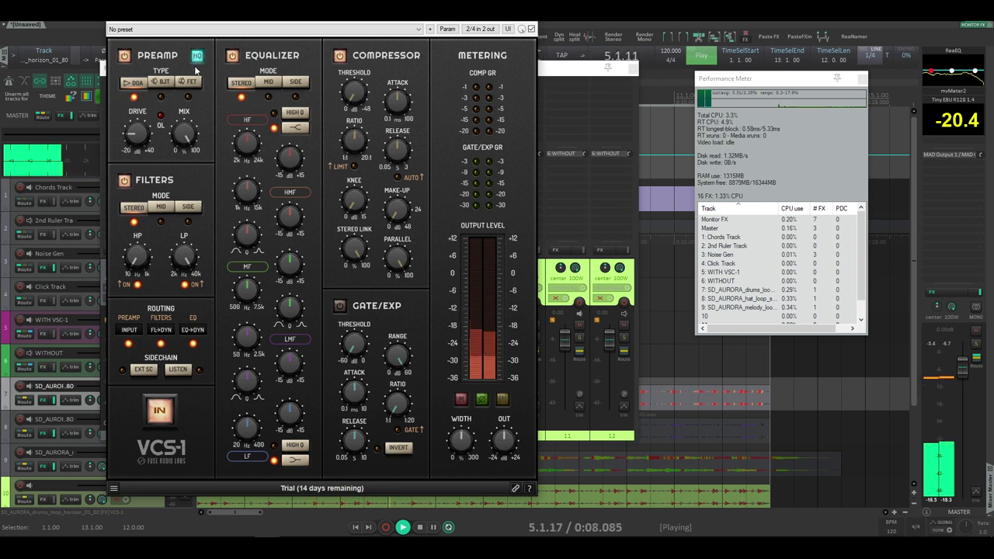
- Push the preamp drive to about 36 dB, audition the BJT type, and settle on FET at about 30 dB
drag(142, 96, 152, 38)
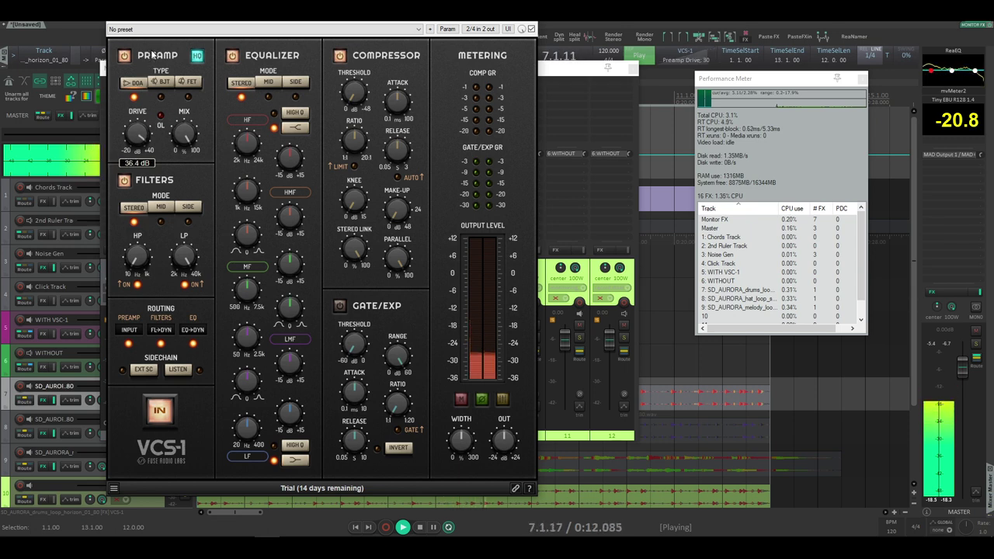
click(160, 82)
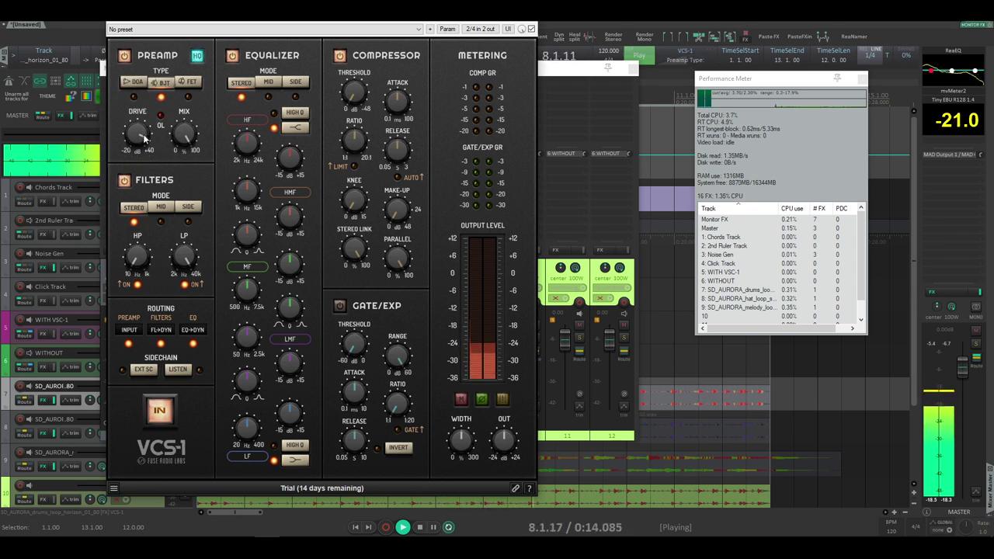
mouse_move(151, 125)
mouse_down()
mouse_move(153, 141)
mouse_move(139, 138)
mouse_up()
click(189, 83)
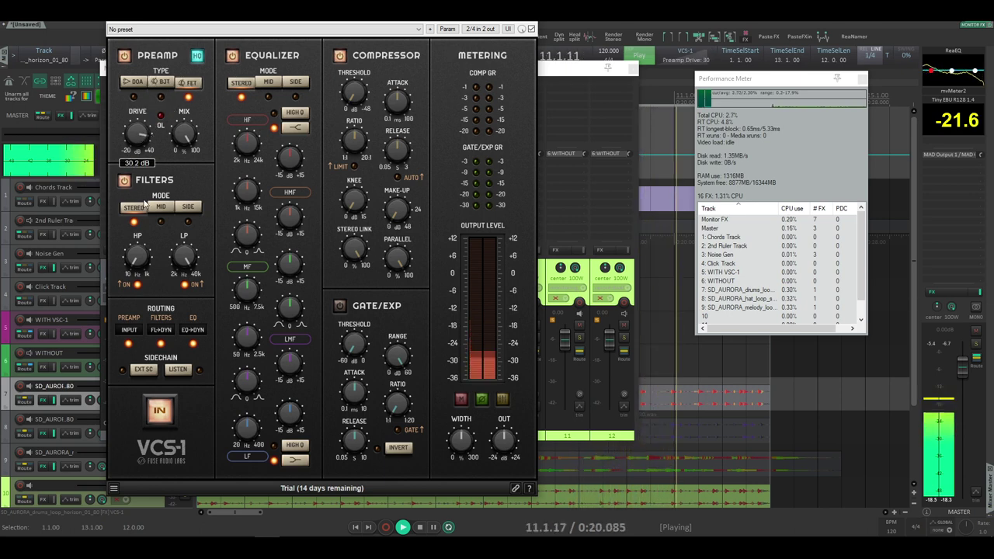
- Sweep the high-pass filter to about 400 Hz and back to 10 Hz, and the low-pass to about 2.7 kHz and back to 40 kHz
drag(141, 255, 145, 156)
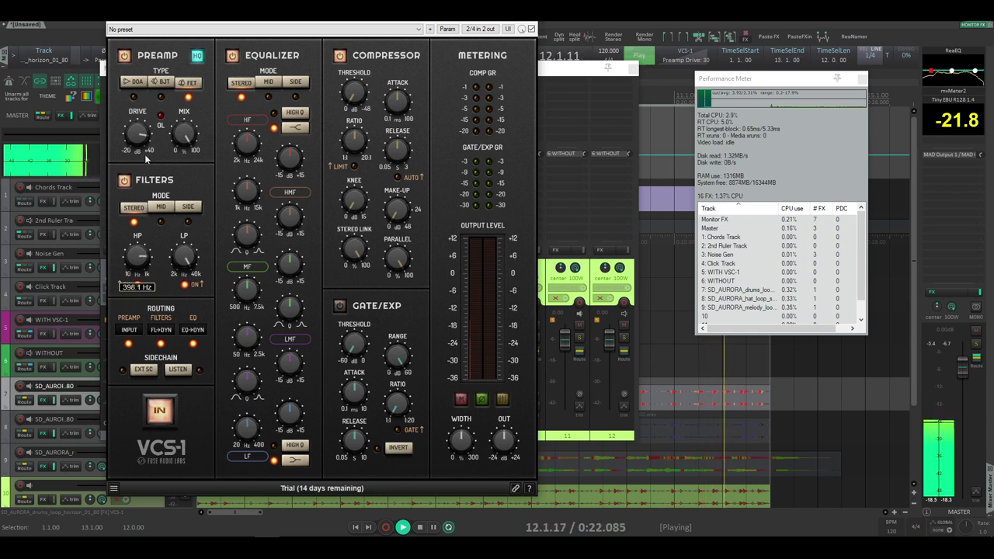
drag(138, 255, 152, 267)
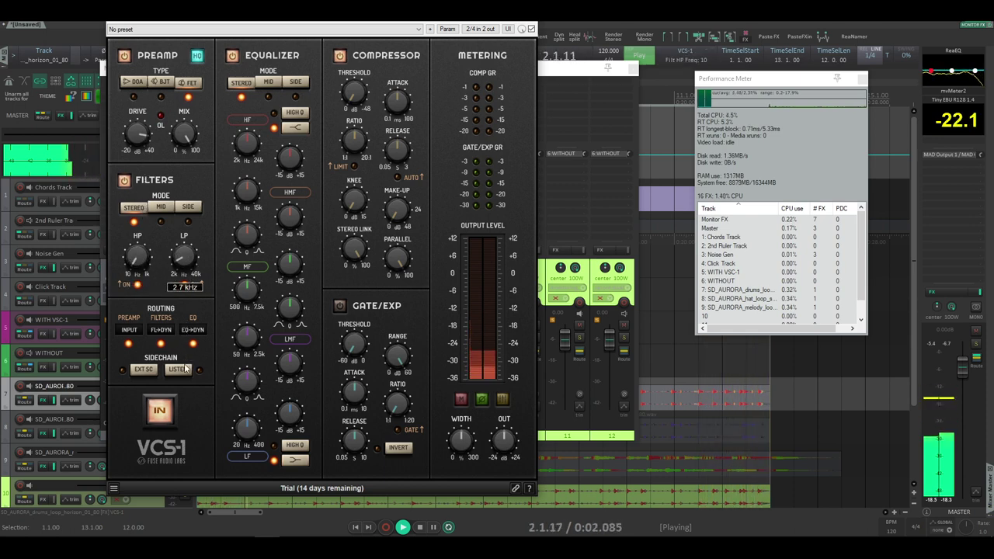
drag(185, 368, 202, 299)
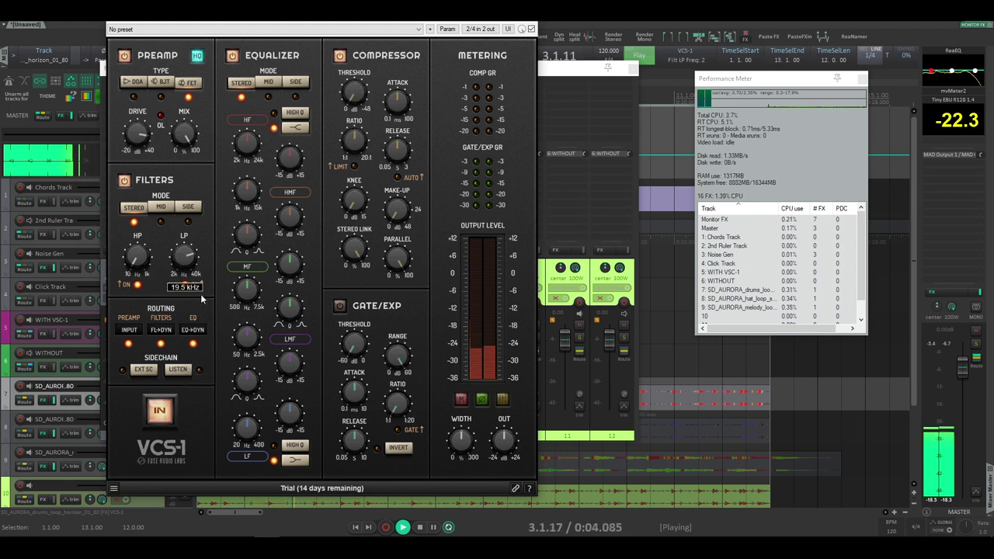
- Compare VCS-1 bypassed and active, and lower the preamp drive to 21 dB
click(165, 416)
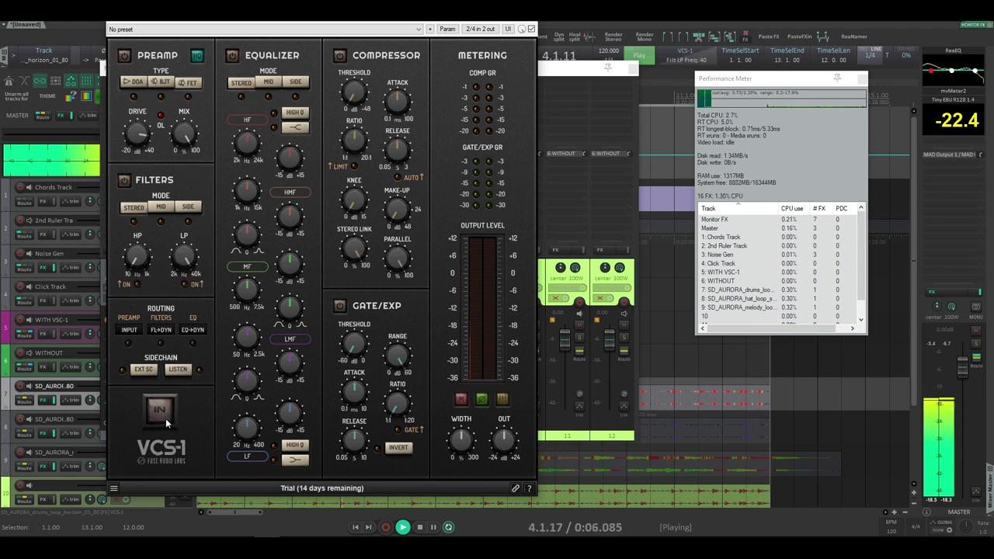
click(165, 419)
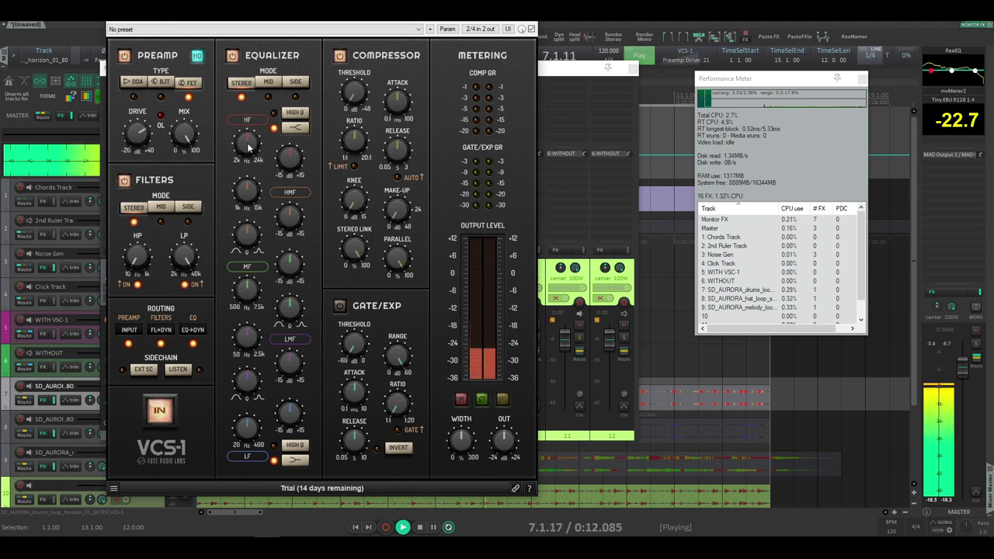
- Audition the equalizer's HF band up to 16 kHz, boosting its gain to about 11.5 dB and cutting it to about -2 dB
drag(246, 110, 246, 108)
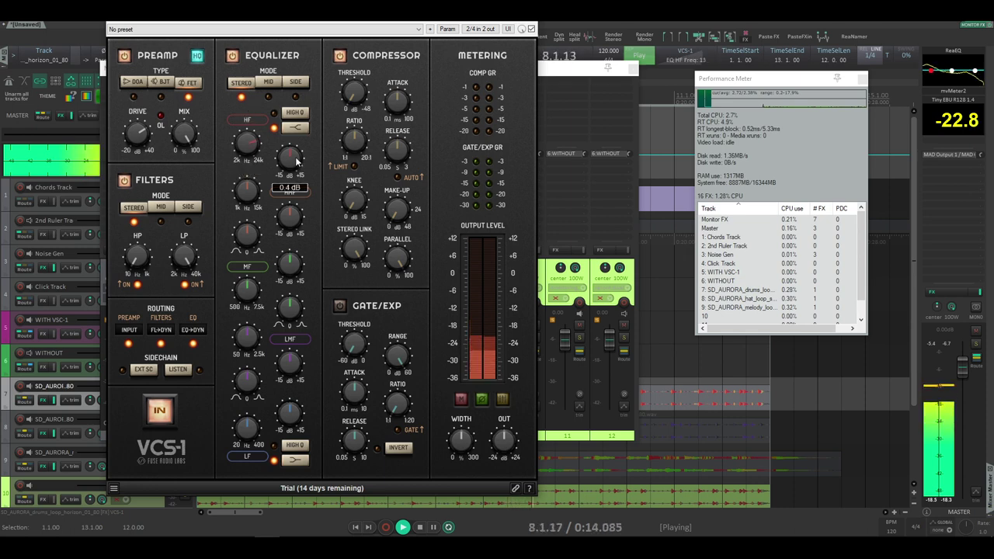
drag(295, 158, 296, 122)
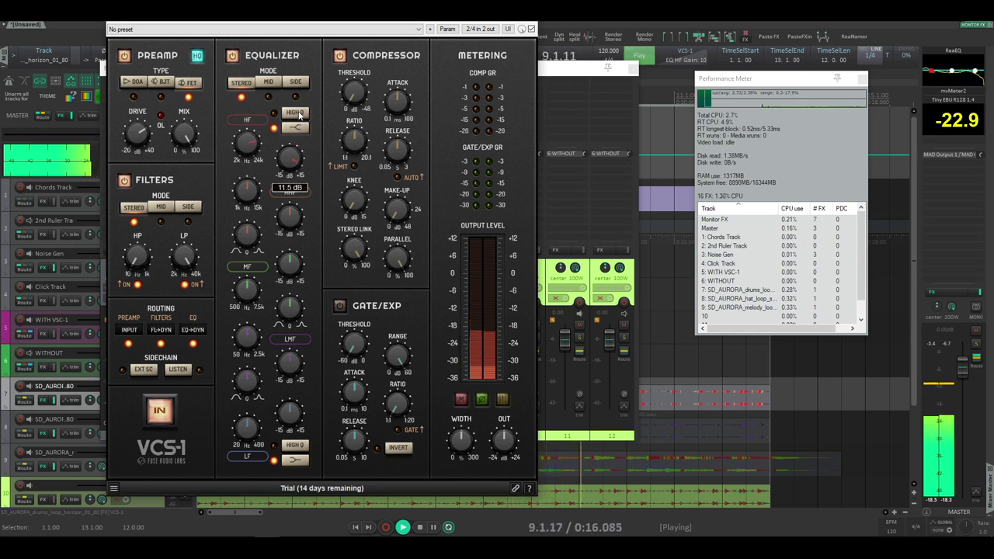
drag(253, 147, 256, 141)
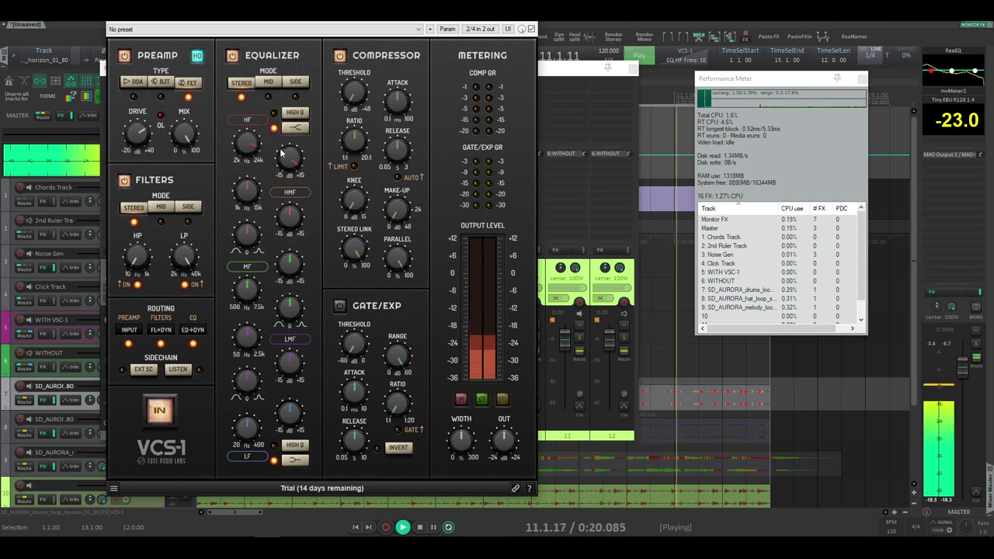
drag(283, 153, 287, 258)
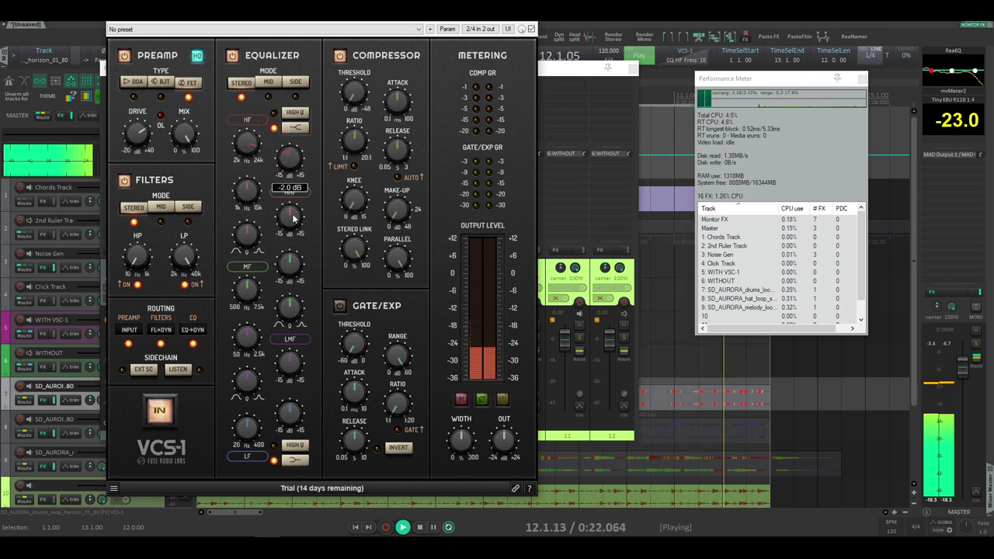
- Audition the HMF band with a 12 dB boost swept down to about 2.2 kHz, return its gain near zero, and trim the HF gain
drag(248, 148, 292, 219)
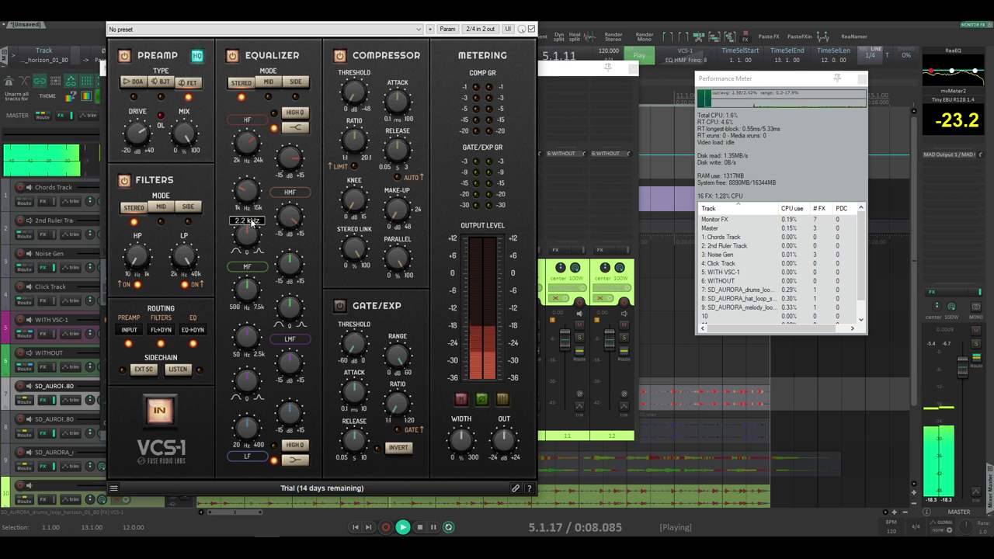
drag(288, 265, 279, 275)
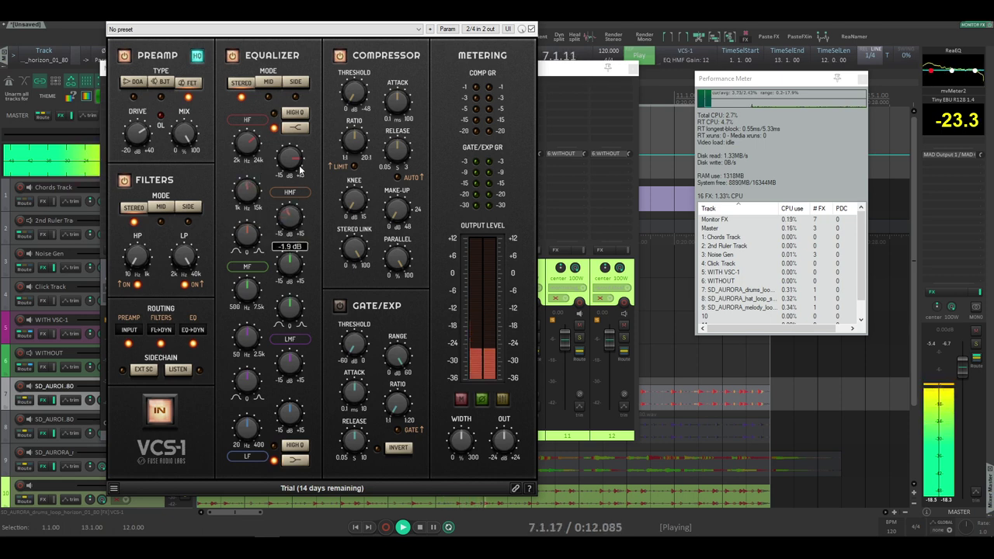
drag(301, 160, 291, 170)
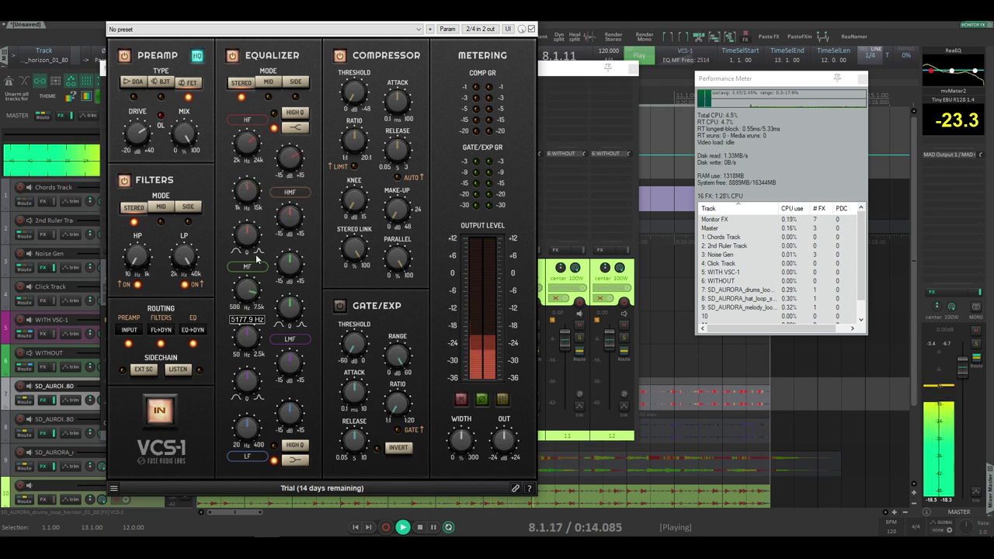
- Audition the MF band by sweeping its frequency, adjusting its bandwidth and cutting its gain to -12 dB, and return the gain to zero
drag(289, 266, 303, 248)
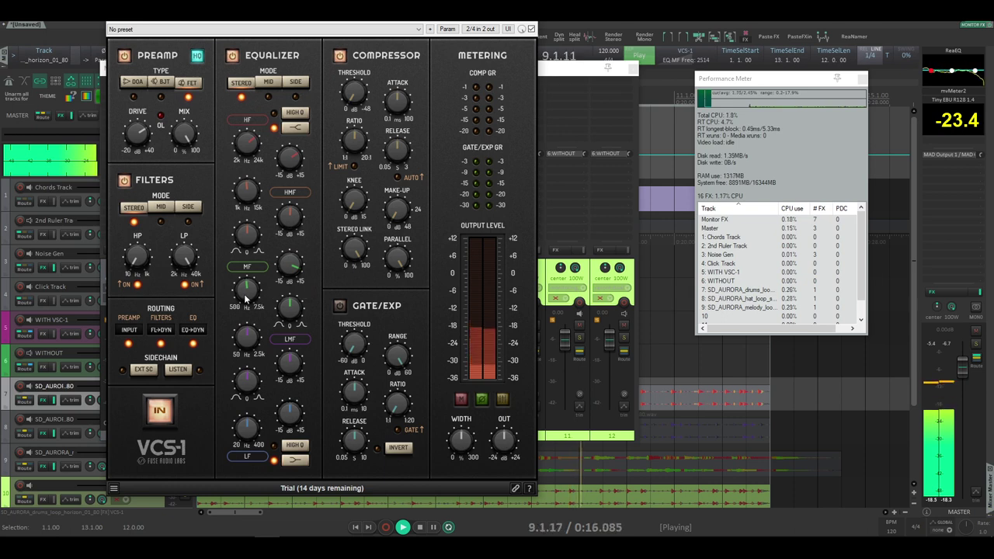
drag(246, 298, 262, 278)
drag(290, 309, 250, 334)
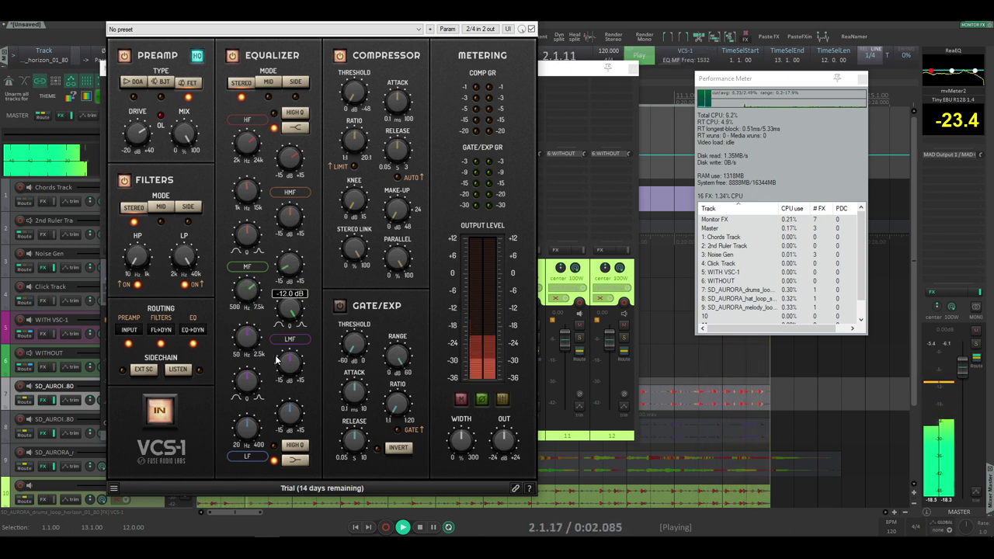
drag(252, 297, 250, 321)
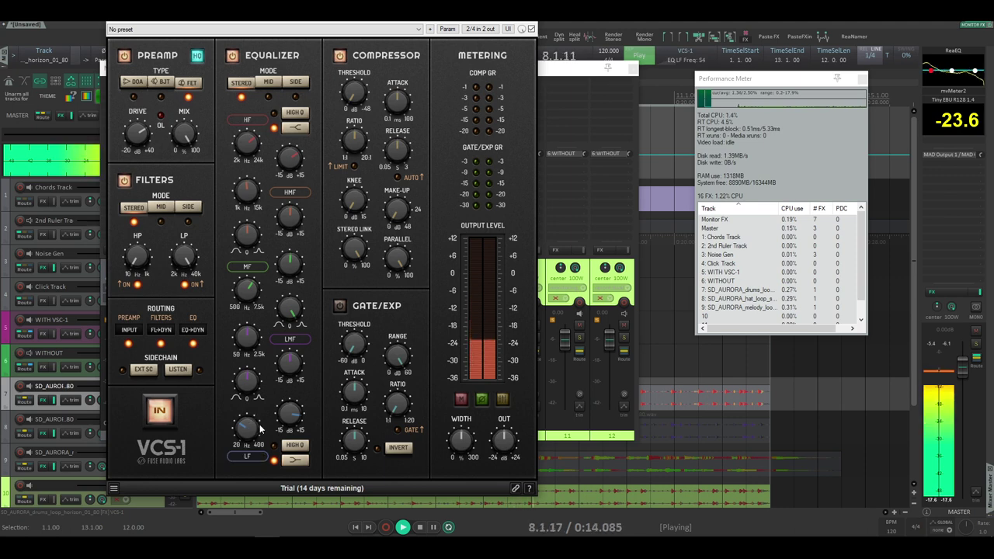
- Boost the LF band by about 6.7 dB at 54 Hz and compare VCS-1 bypassed and active
drag(253, 437, 253, 441)
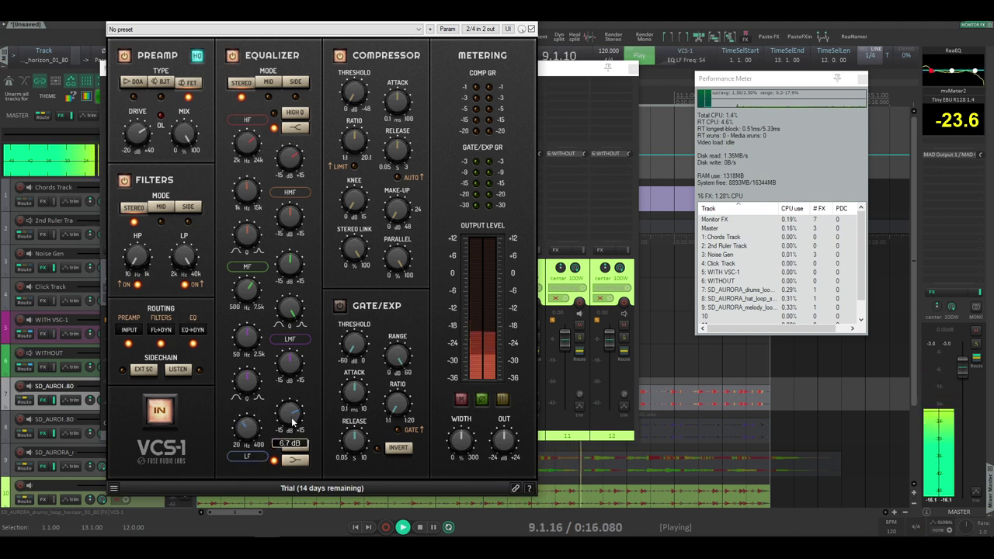
click(160, 419)
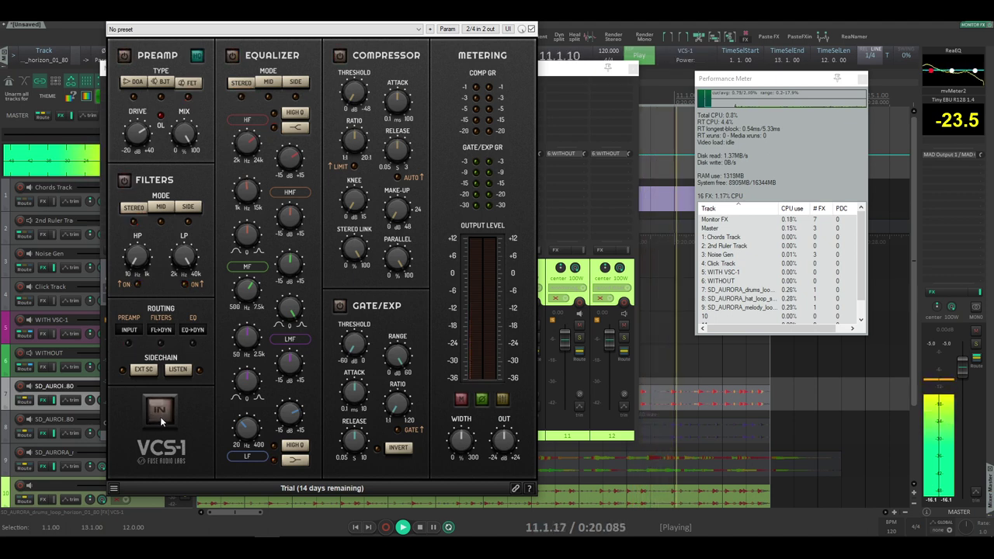
click(160, 419)
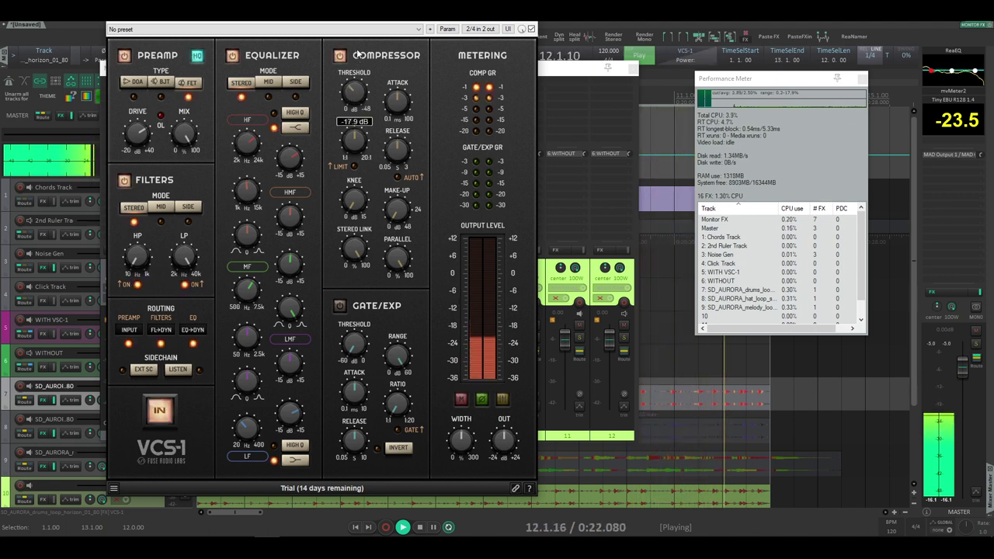
- Compress the drum loop with a threshold of about -25 dB, 14.8 dB knee and 7.3 dB make-up gain, adjusting attack, release and ratio
drag(398, 111, 396, 133)
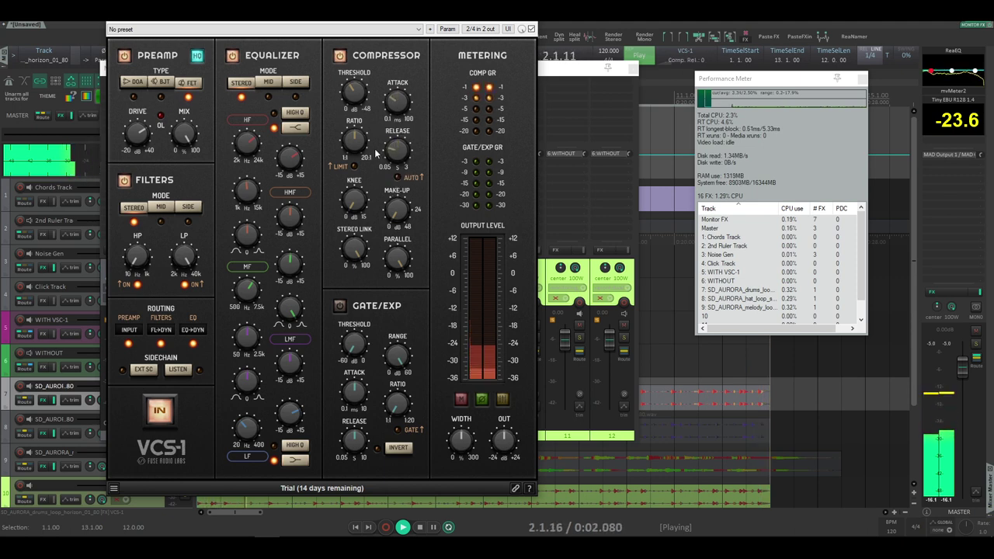
mouse_move(355, 101)
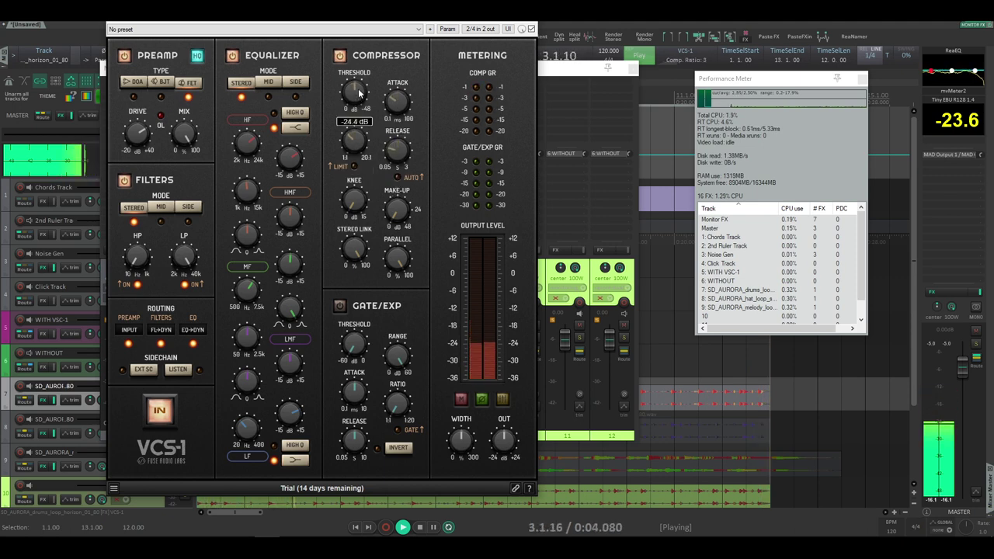
drag(355, 201, 354, 163)
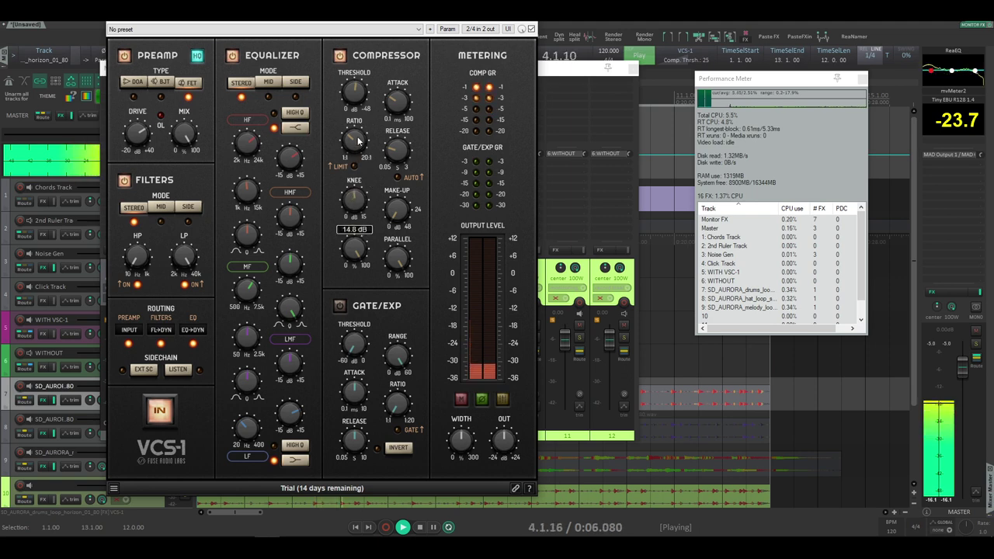
drag(392, 204, 396, 177)
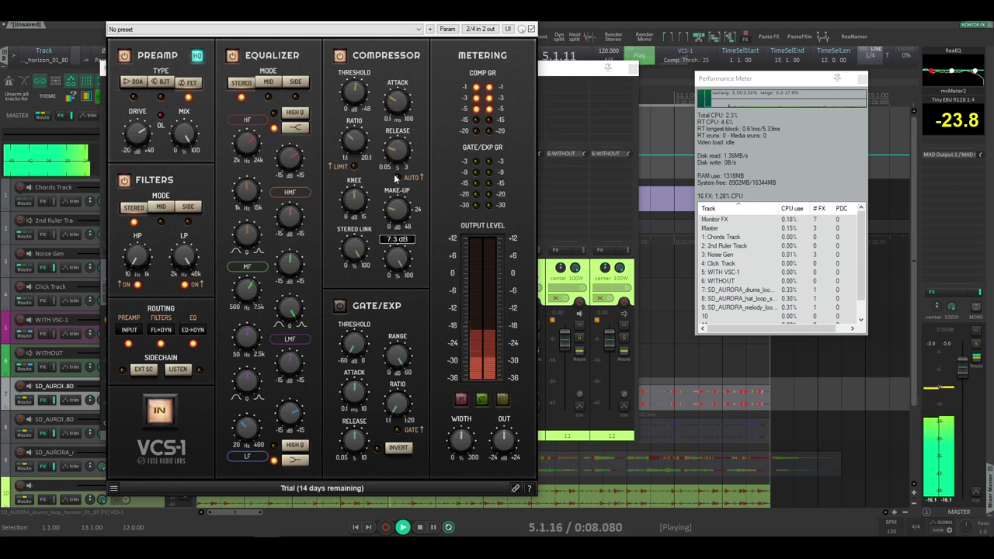
- Audition the drum loop's gate/expander with a range of about 30.2 dB and a threshold of about -4.6 dB, and switch the section off
mouse_move(357, 252)
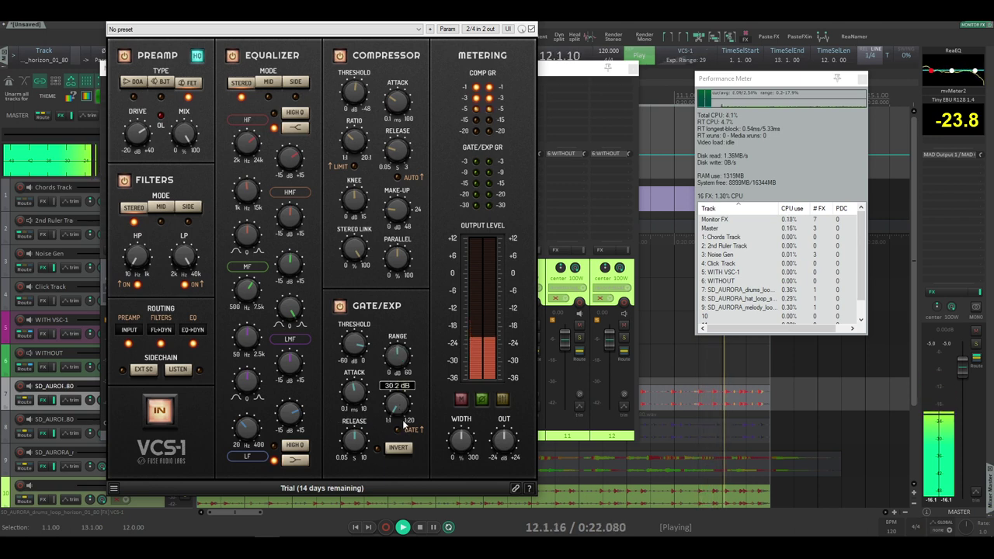
drag(404, 415, 357, 334)
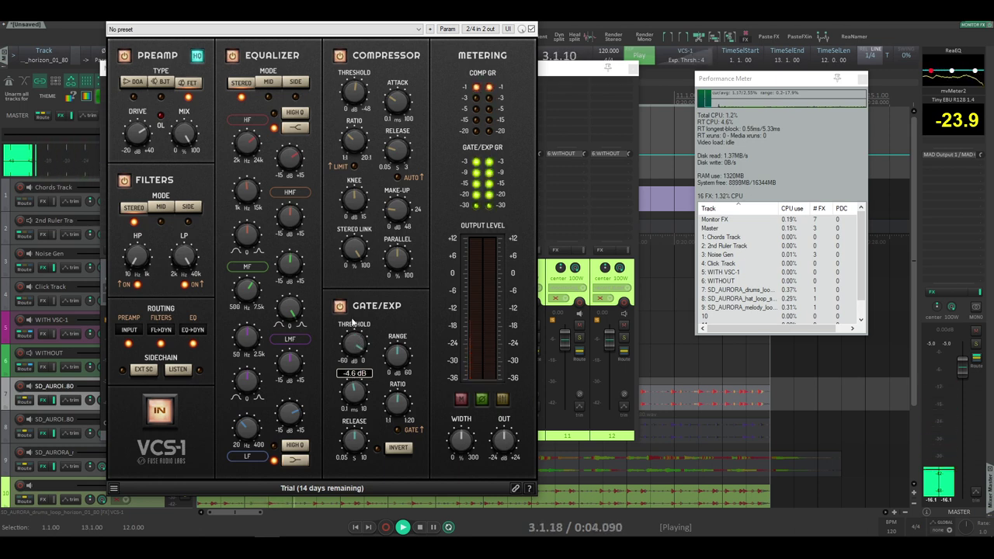
click(340, 306)
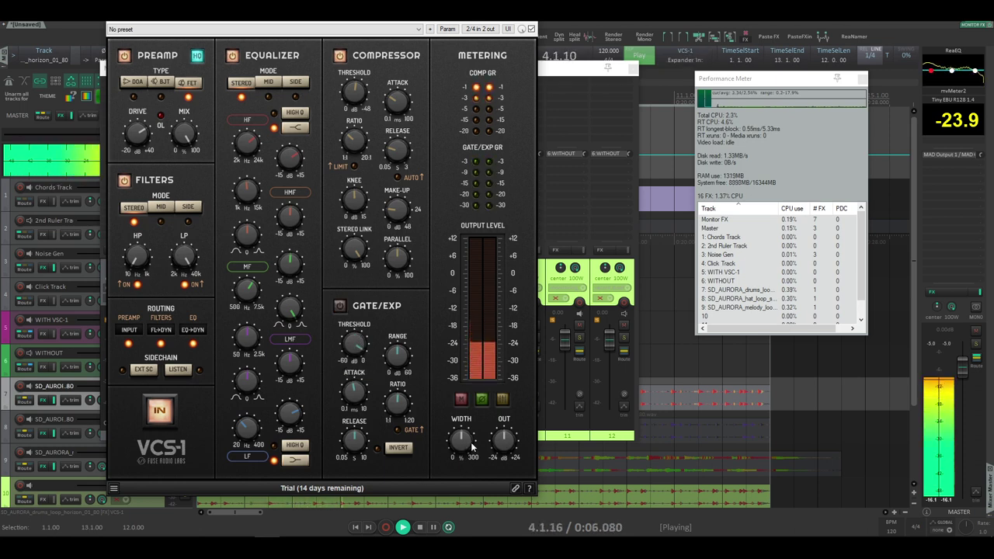
- Widen the drum loop's stereo width to 300% and open the overview of all VCS-1 channels
drag(471, 444, 476, 378)
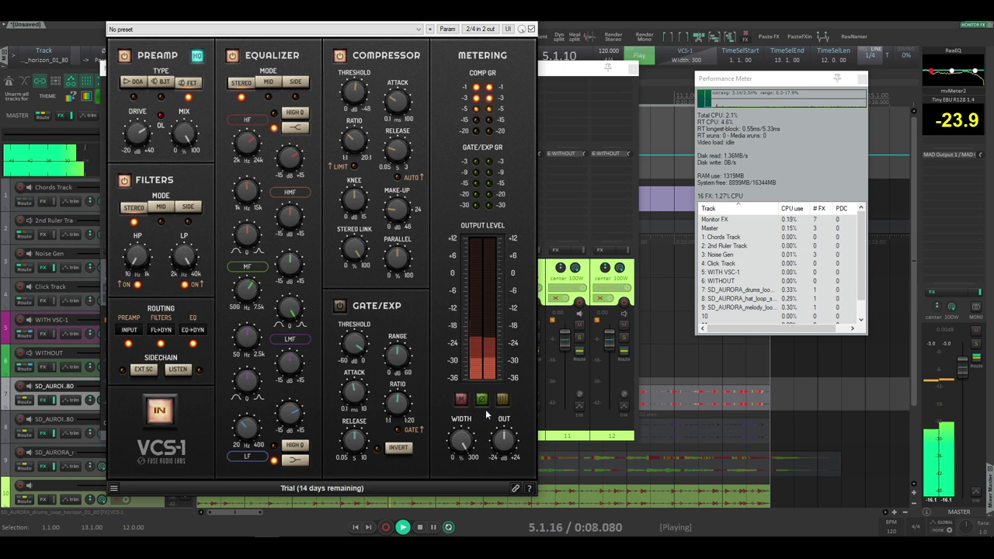
click(483, 399)
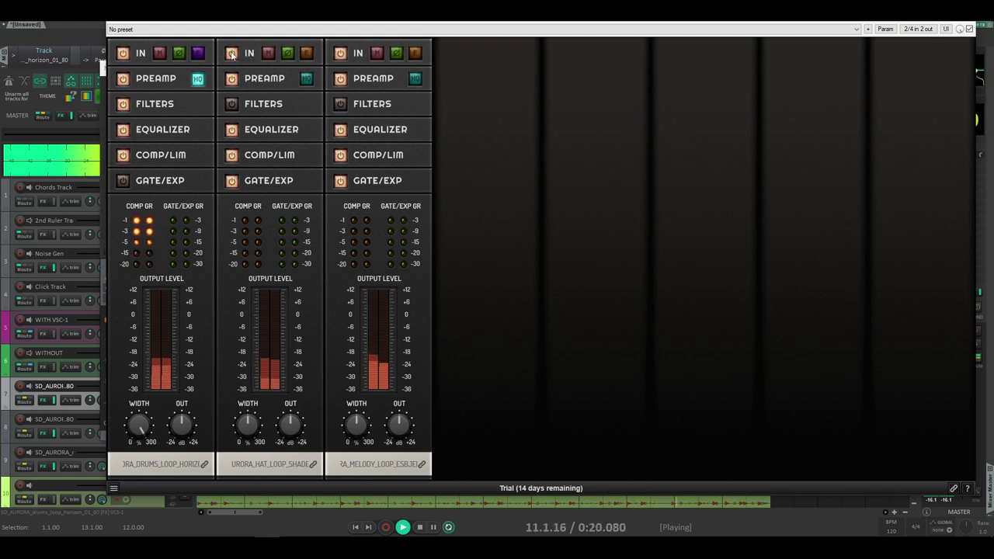
- View the available link groups without assigning one and enable HQ mode on the hat and melody loops' preamps
click(946, 500)
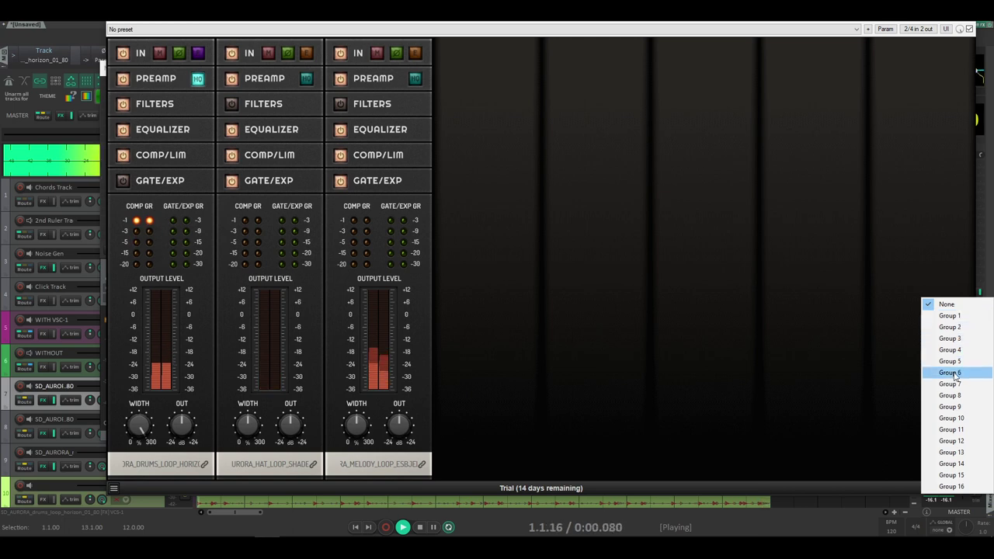
click(894, 427)
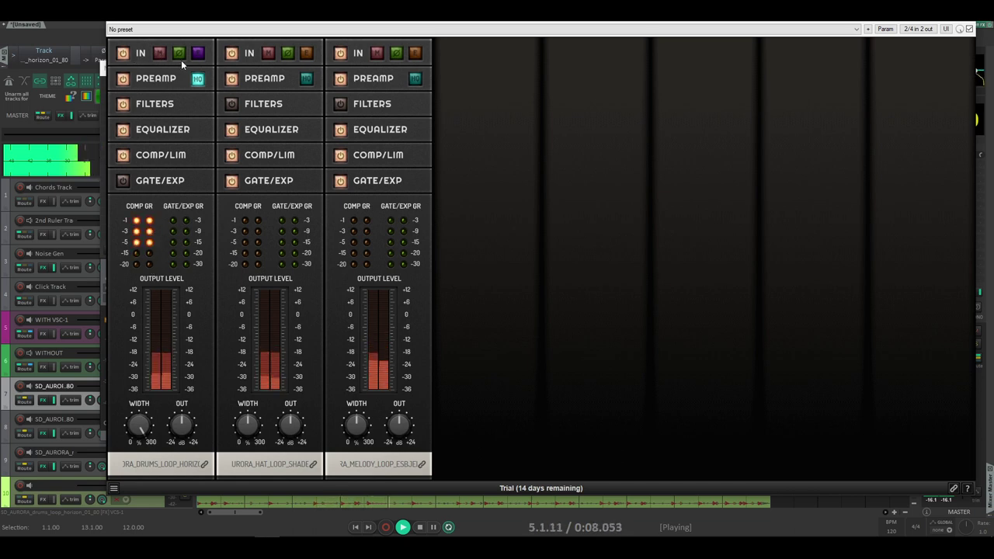
click(198, 80)
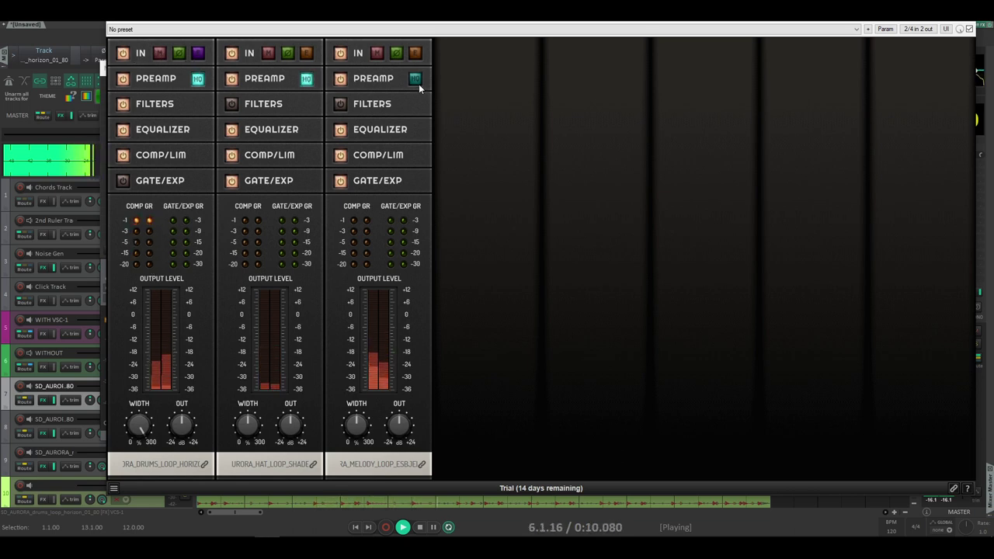
- View the drum, hat and melody loops' VCS-1 channel strips from the overview and close the plugin windows
click(198, 55)
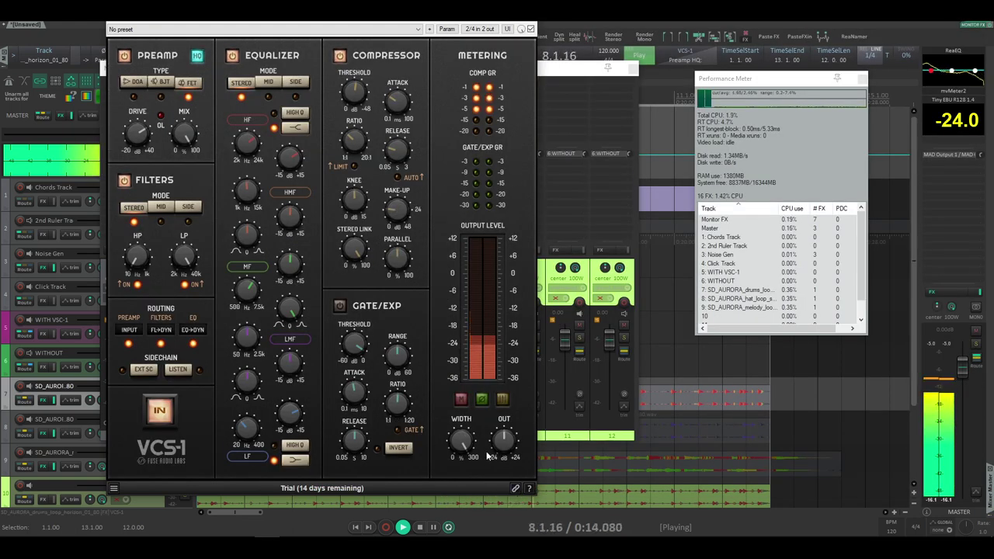
click(502, 399)
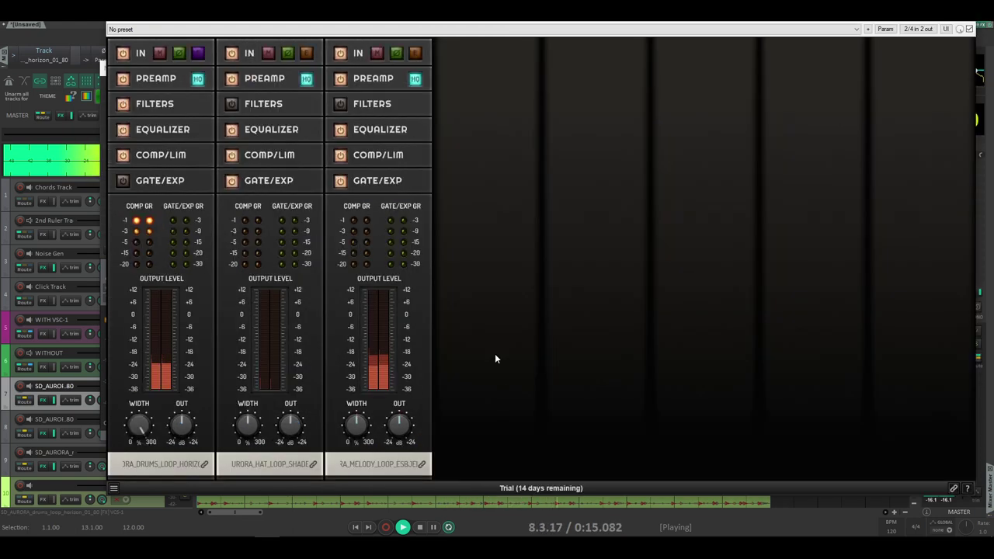
click(307, 54)
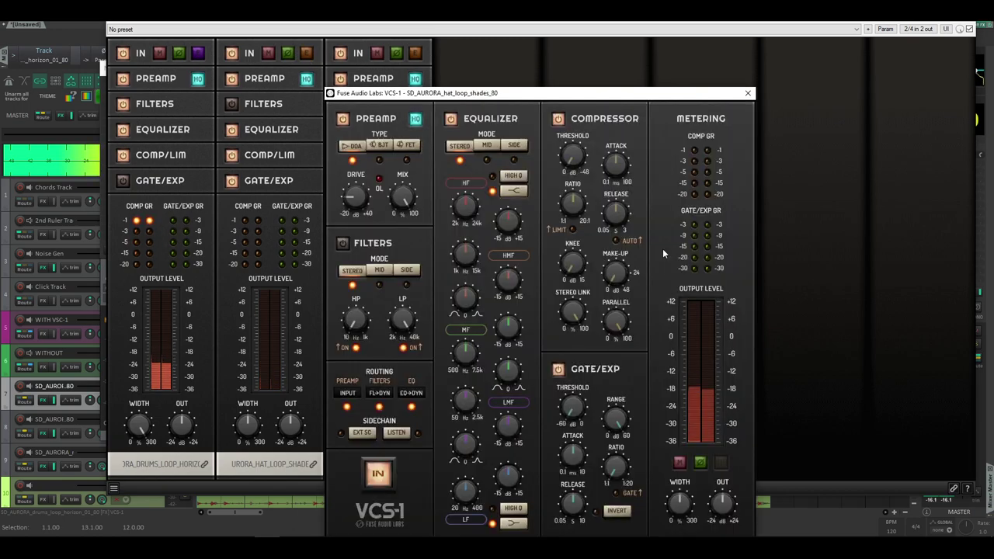
click(443, 49)
click(415, 53)
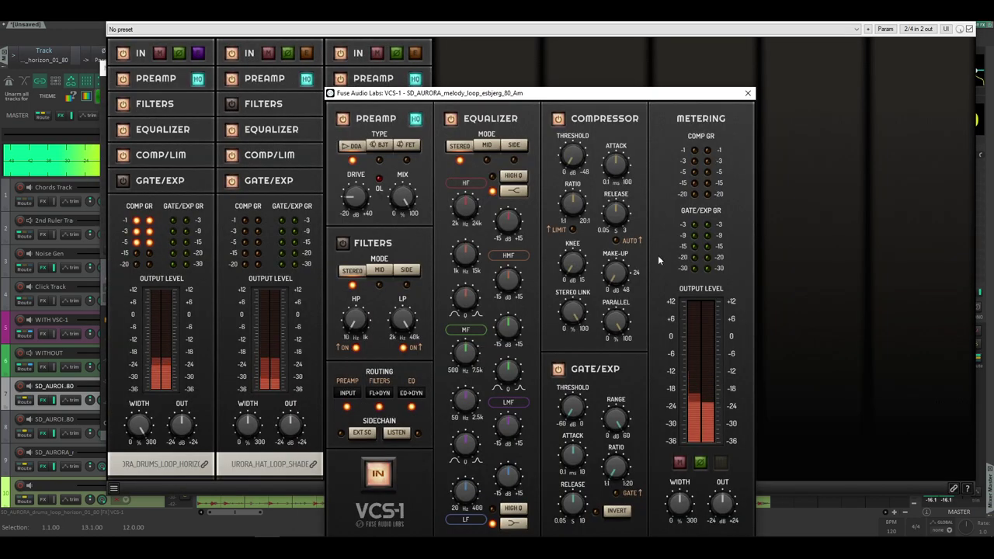
click(749, 94)
click(198, 53)
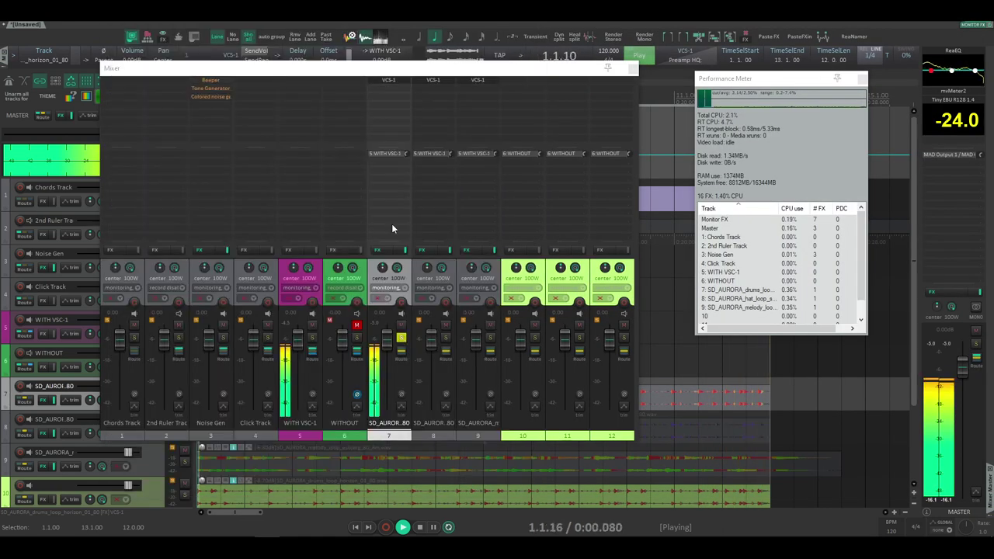
- Solo the hat loop track instead of the drum loop and open its VCS-1
click(446, 337)
click(414, 124)
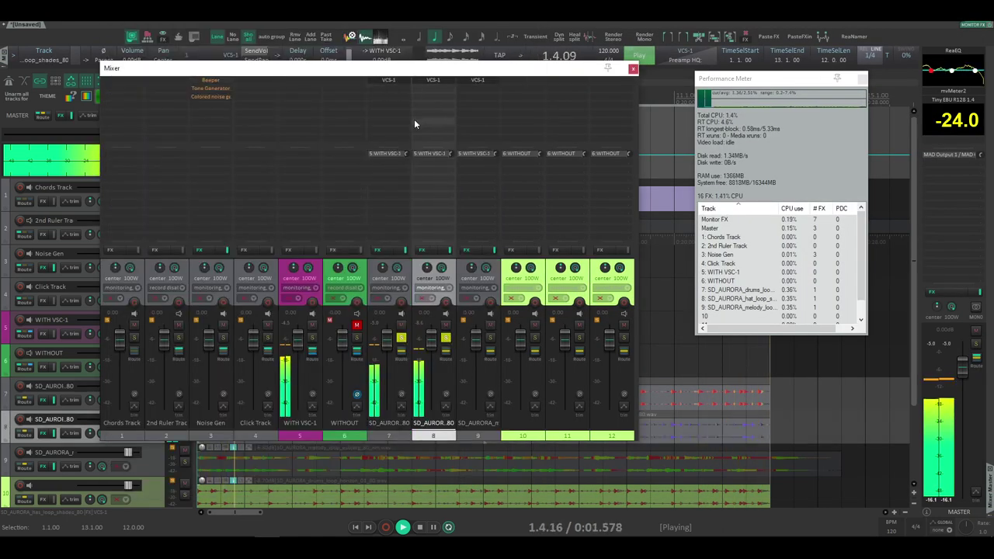
click(400, 336)
click(430, 82)
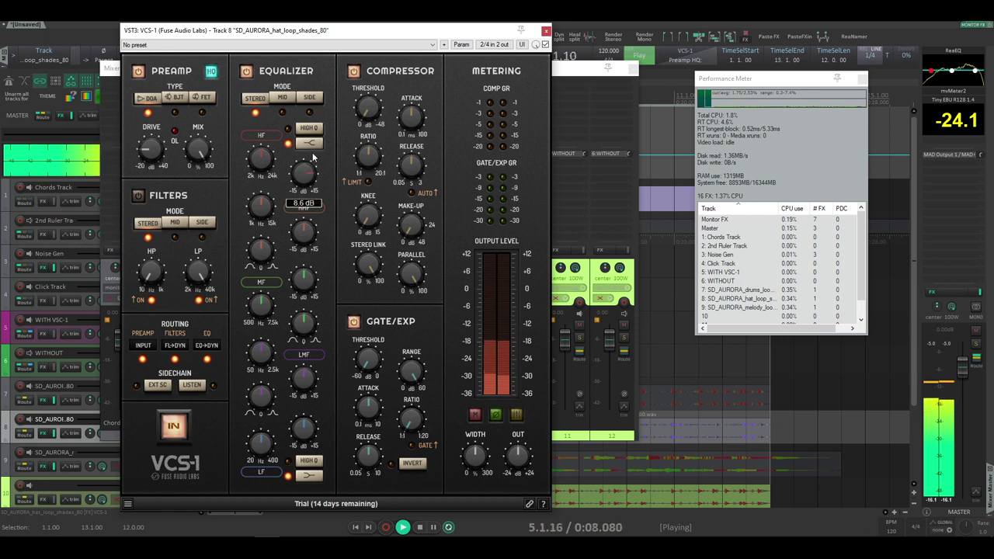
- Boost the hat loop's HF band by 8.6 dB while sweeping its frequency, and drive the preamp at 40 dB through FET and BJT
drag(267, 162, 265, 182)
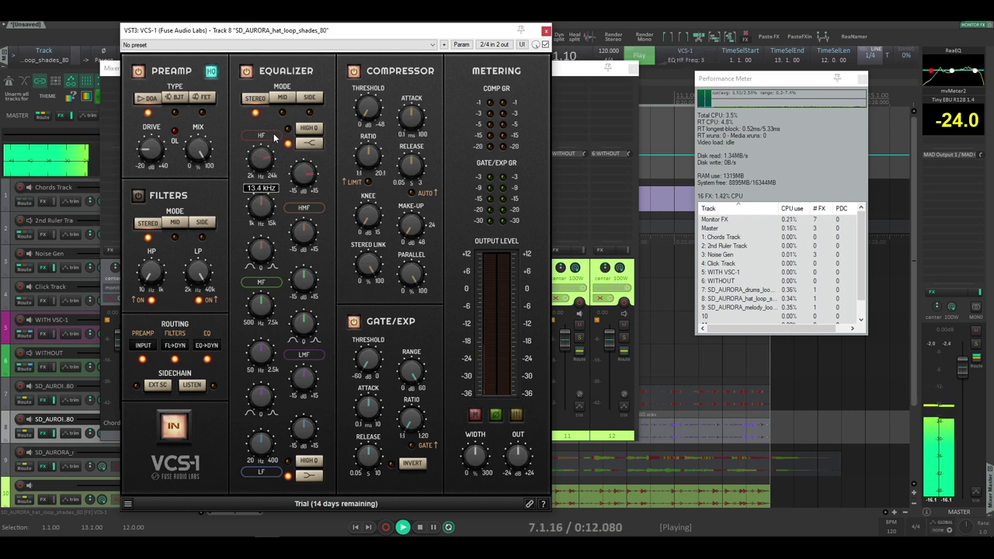
mouse_move(273, 138)
mouse_down()
mouse_move(272, 162)
mouse_move(260, 146)
mouse_up()
click(199, 99)
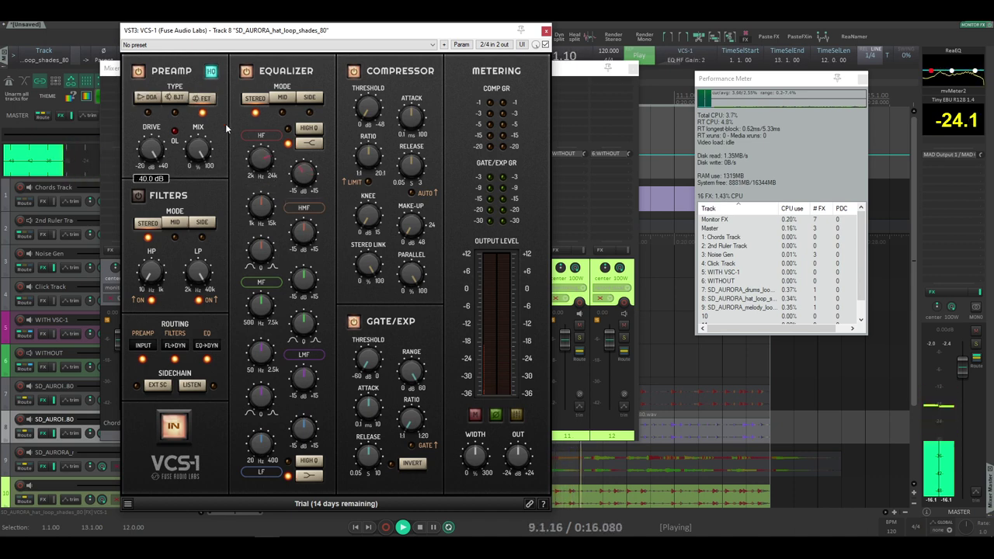
click(172, 97)
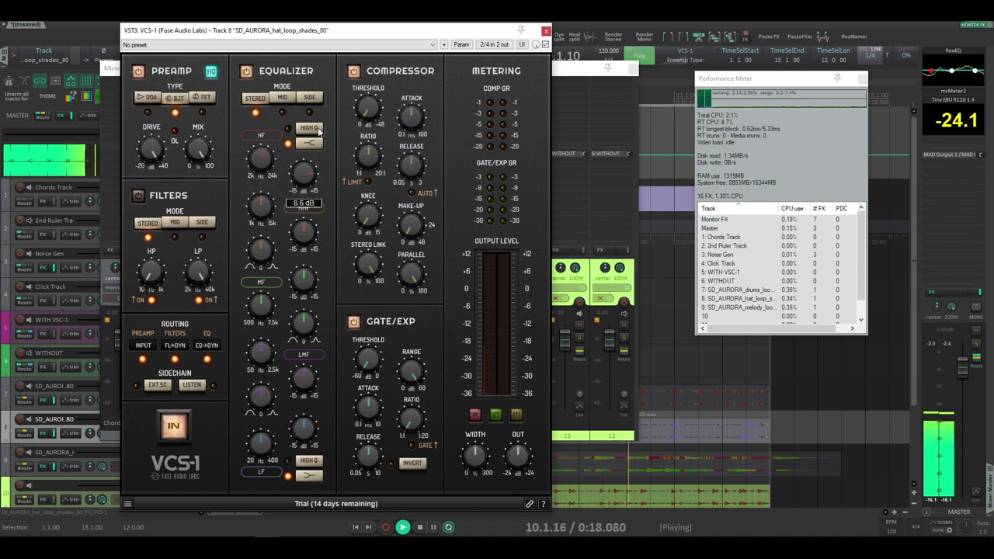
- Enable High Q on the hat loop's HF band, set the width to 300%, and sweep the HF frequency with the equalizer in Side mode
drag(304, 175, 271, 203)
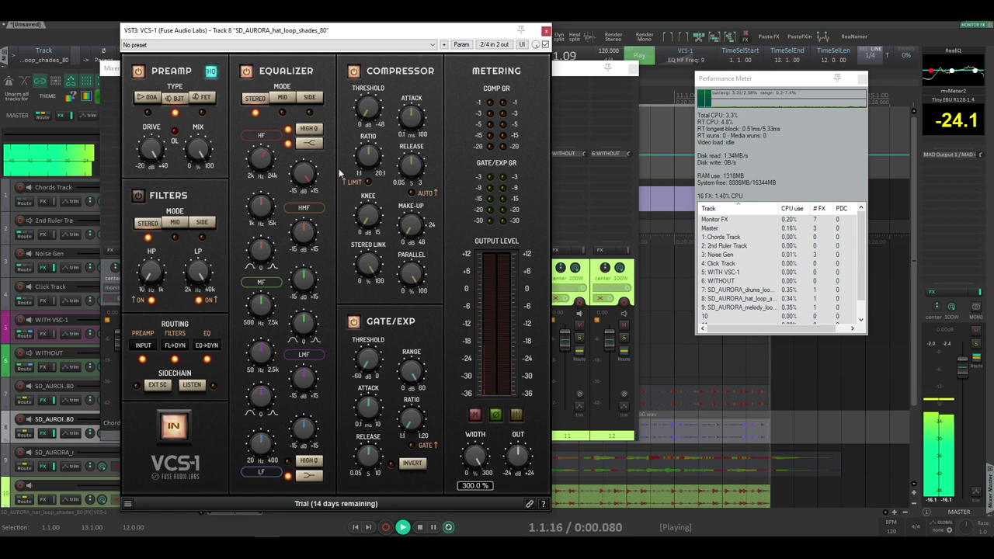
click(283, 100)
click(309, 100)
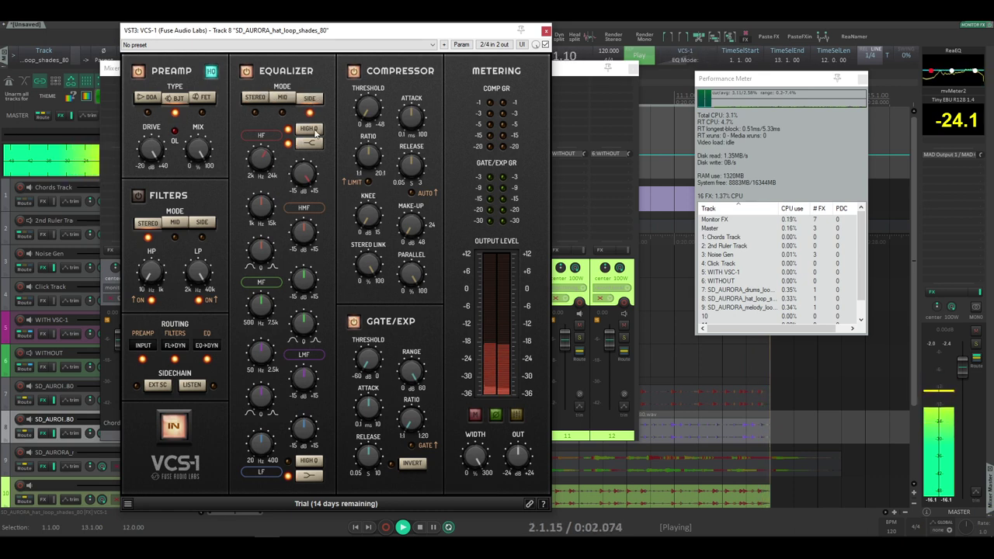
drag(264, 162, 266, 191)
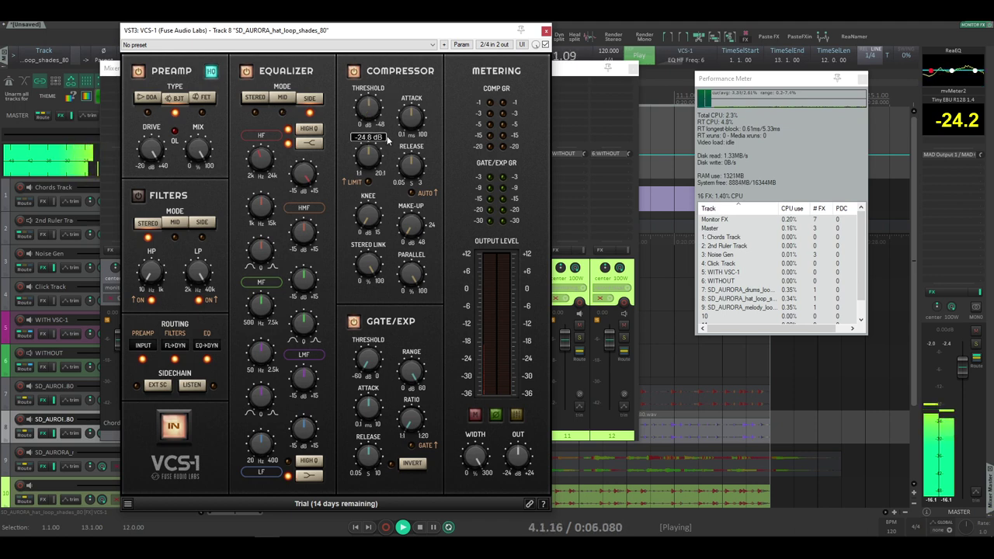
- Set the hat loop's compressor threshold to about -22 dB and close its VCS-1 window
drag(369, 110, 369, 118)
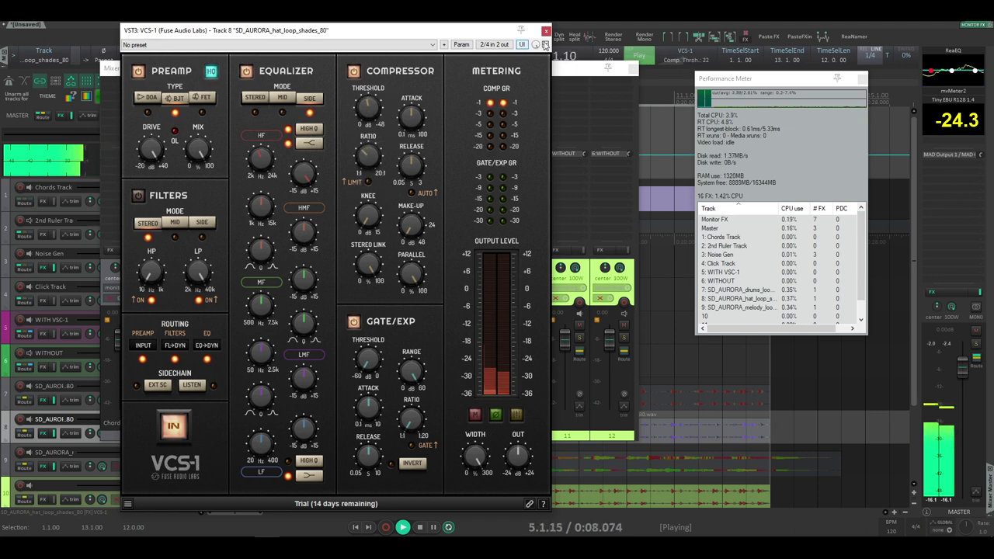
click(546, 31)
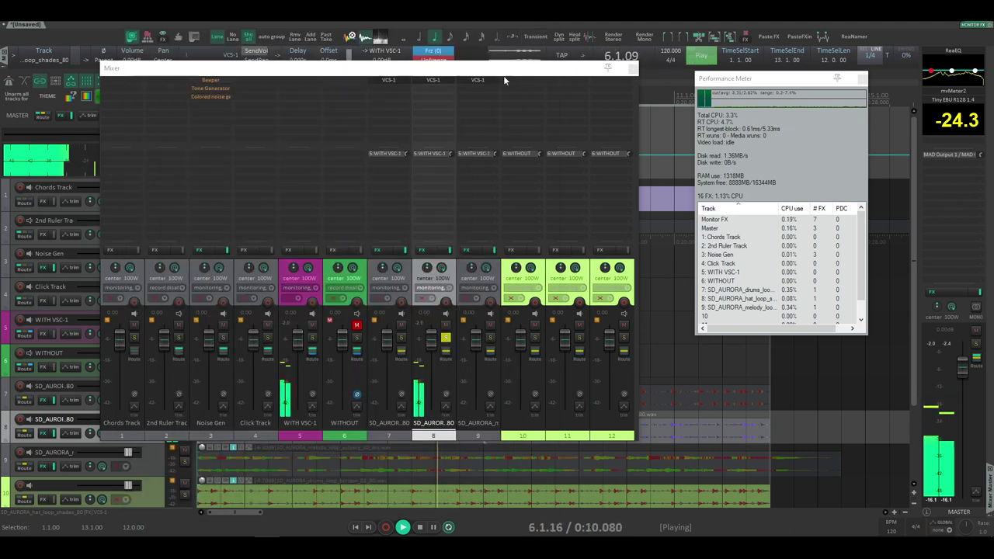
- Unsolo the hat loop and compare the full mix by switching the mutes from WITH VSC-1 to WITHOUT and back
click(446, 338)
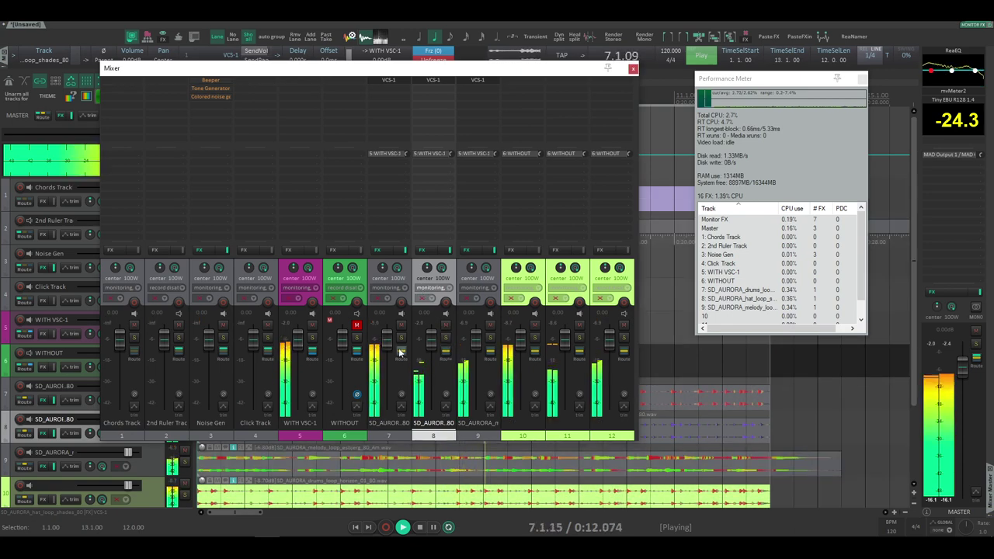
click(311, 325)
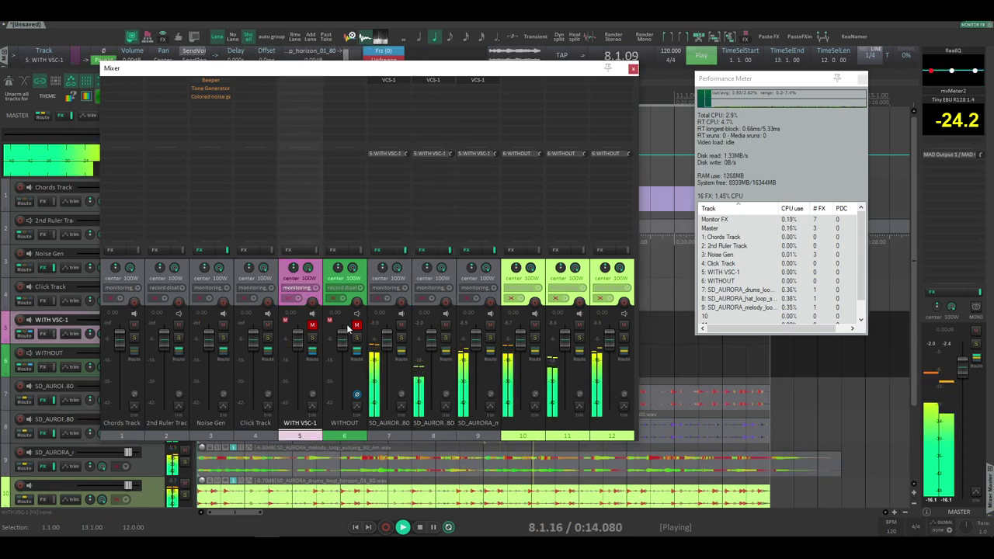
click(356, 324)
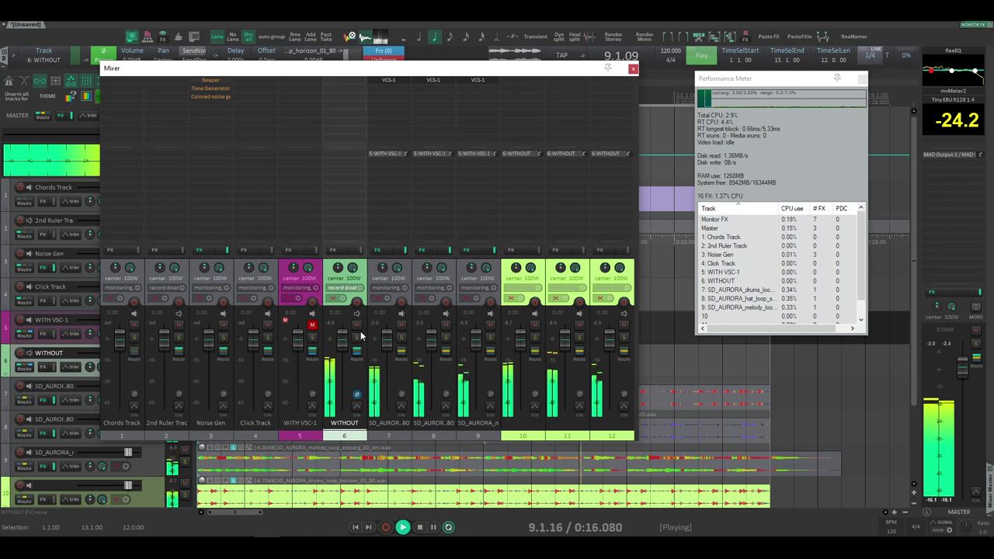
click(356, 325)
click(312, 324)
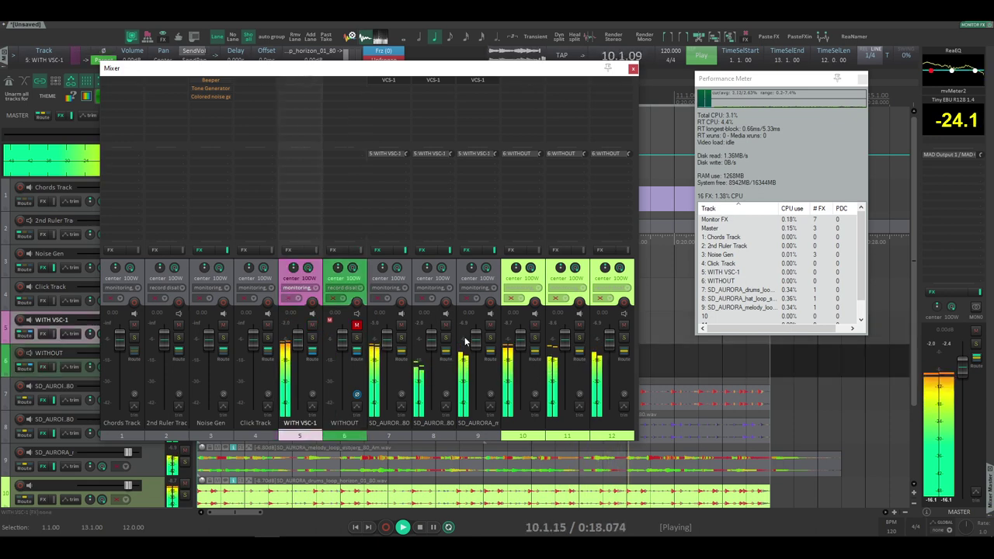
- Open the soloed melody loop's VCS-1 and audition its stereo width at 0% and about 164%
click(480, 79)
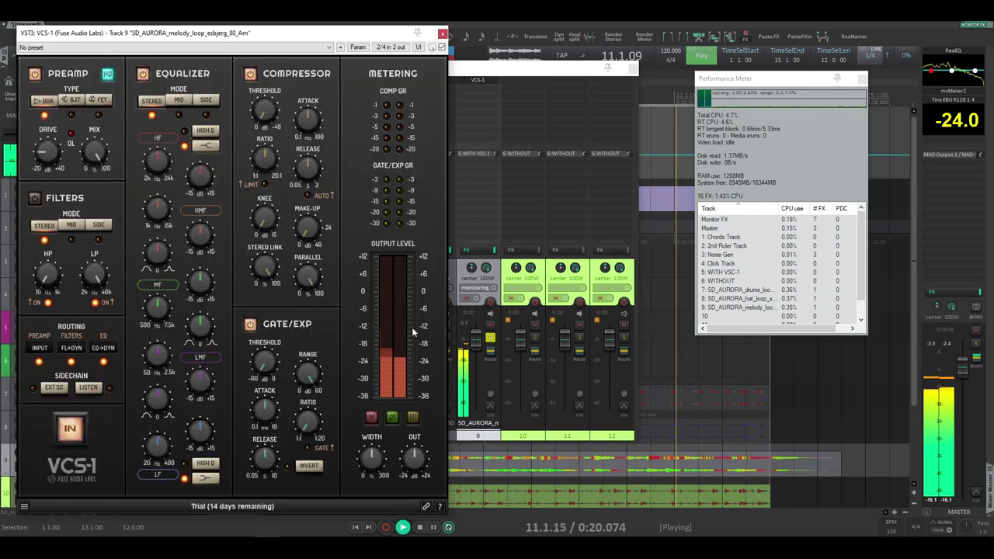
drag(373, 459, 372, 531)
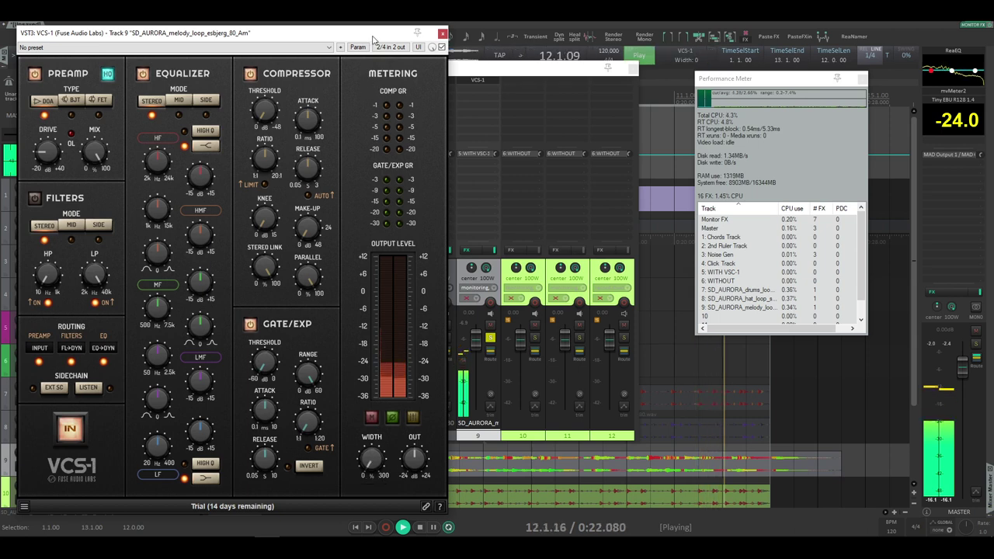
drag(373, 39, 474, 32)
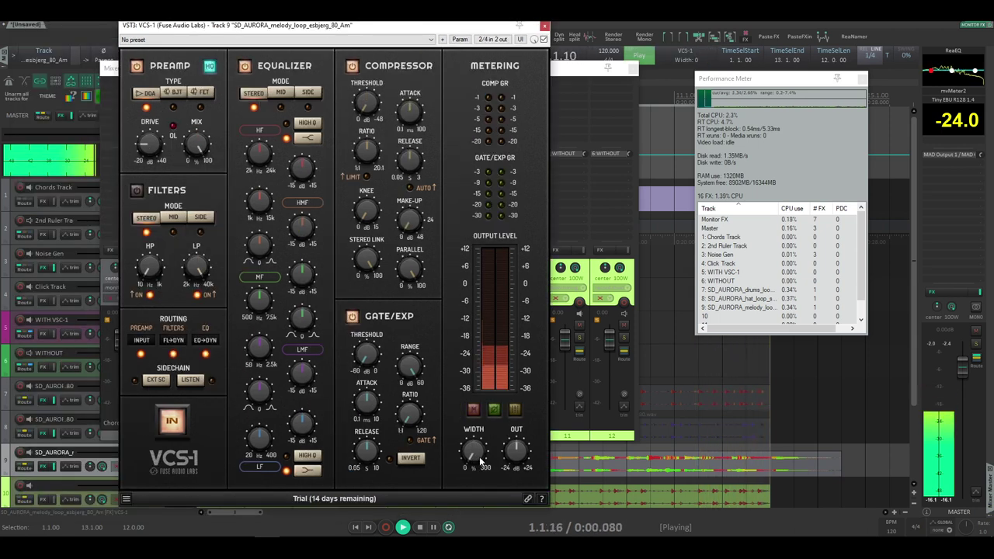
drag(494, 351, 494, 353)
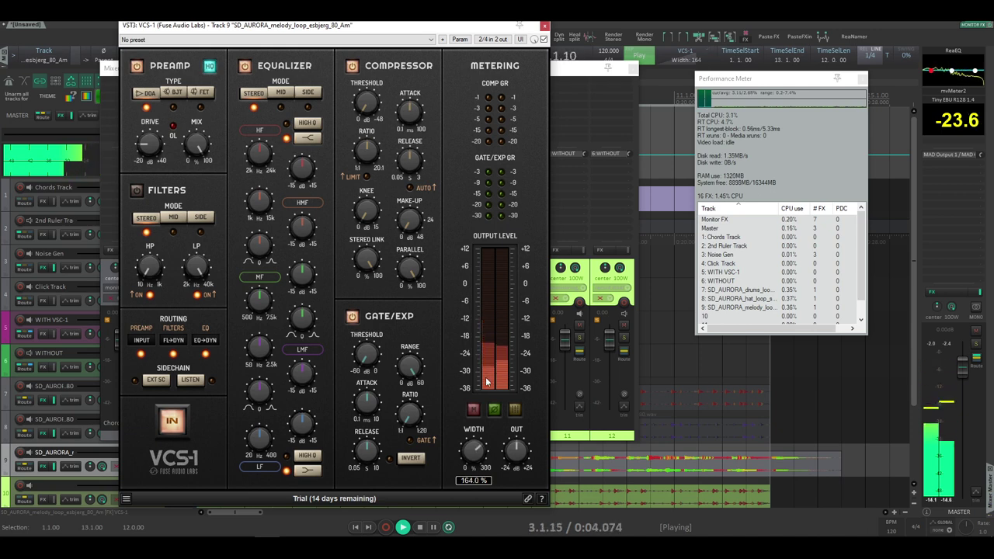
- Adjust the melody loop's compressor ratio, attack, release and make-up, setting the knee to 6 dB and the threshold to about -18 dB
drag(372, 109, 371, 76)
drag(368, 155, 368, 172)
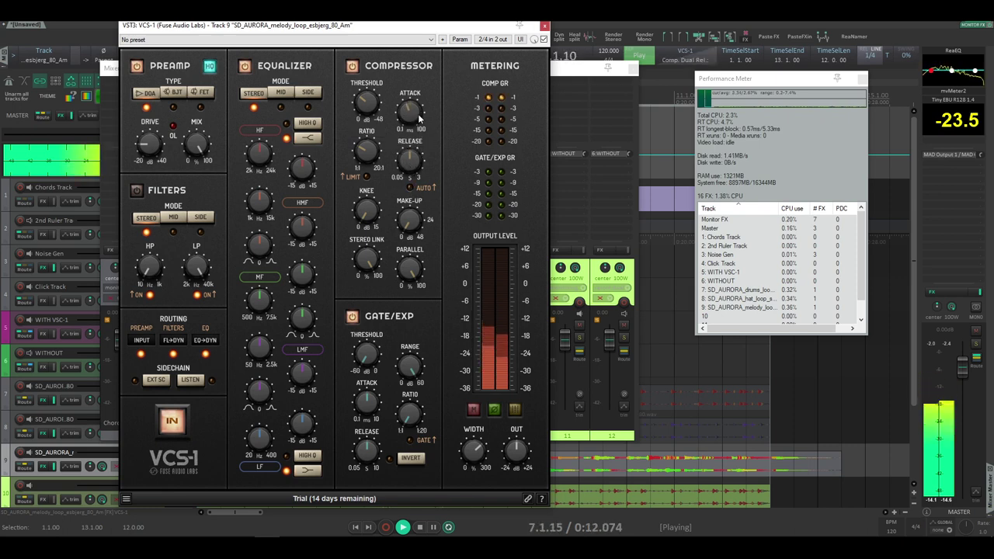
drag(417, 114, 419, 104)
drag(410, 160, 376, 156)
mouse_move(415, 204)
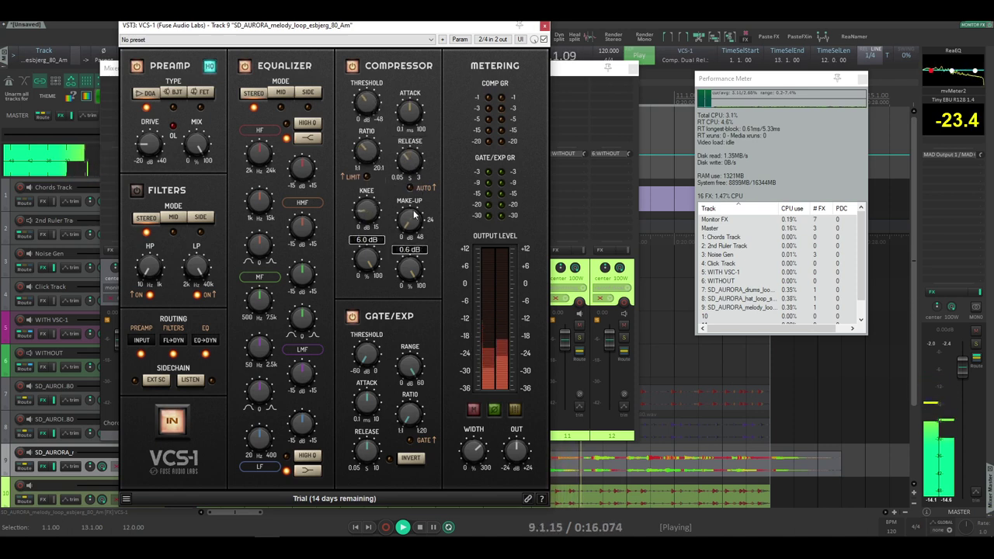
mouse_move(371, 111)
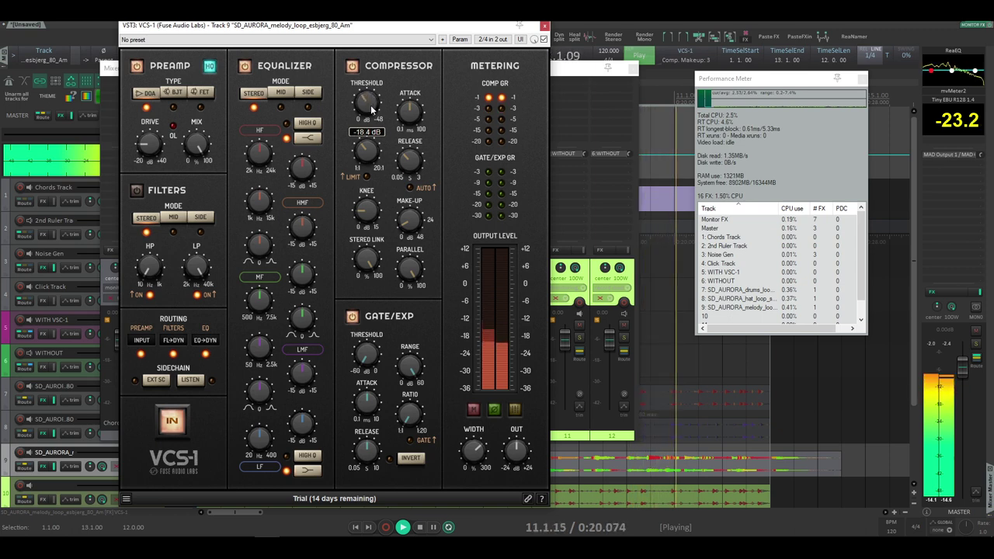
- Audition the FET and BJT preamp types on the melody loop with different drive amounts, and settle on FET
mouse_move(154, 111)
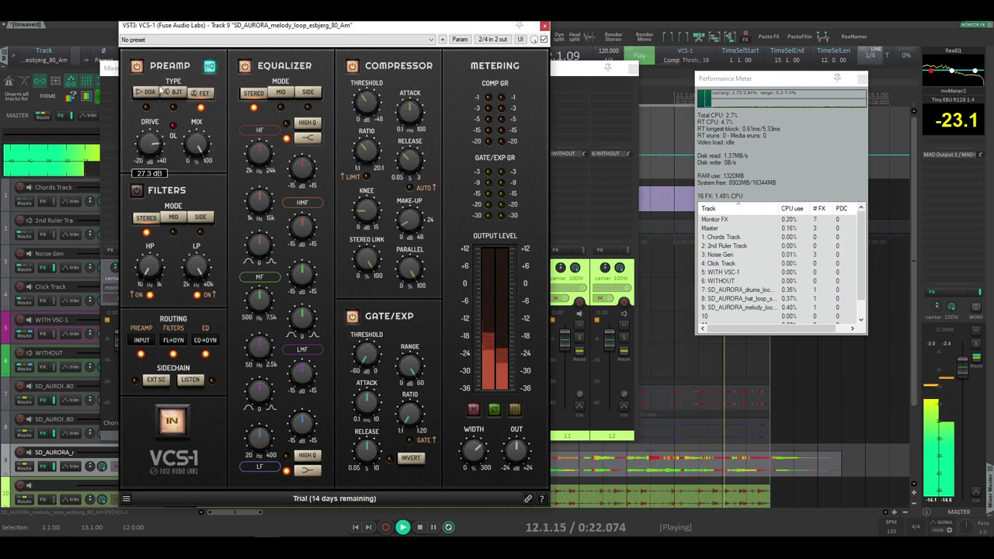
scroll(154, 111, up, 5)
scroll(153, 150, down, 1)
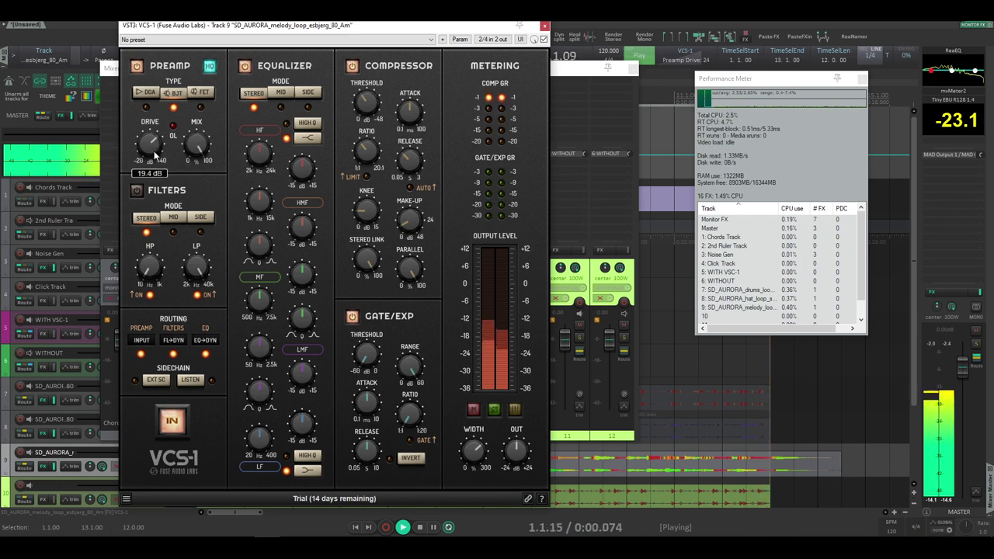
click(200, 92)
drag(153, 148, 153, 150)
drag(309, 26, 356, 13)
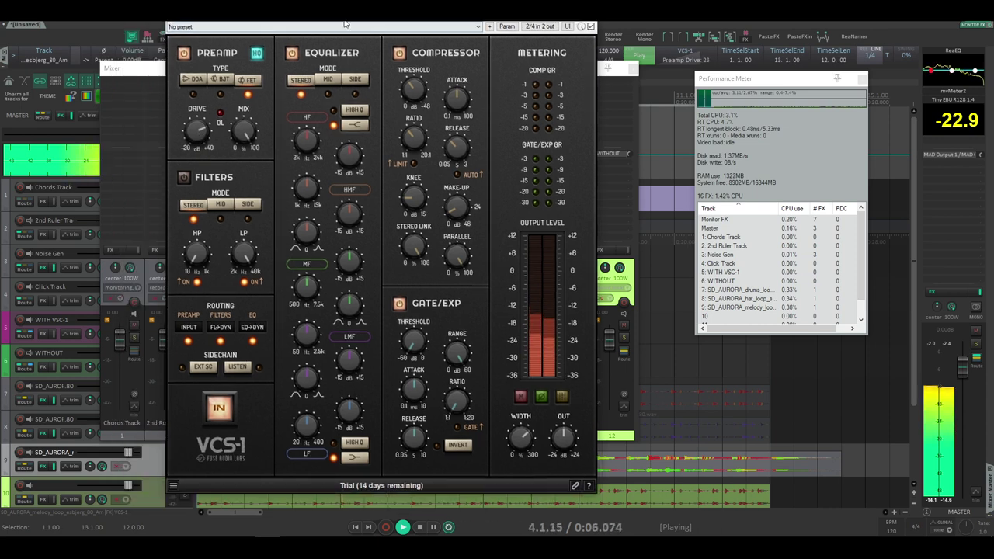
drag(194, 122, 194, 132)
- Enable the melody loop's filters, switch them to Side mode and sweep the high-pass frequency up past 800 Hz
click(184, 179)
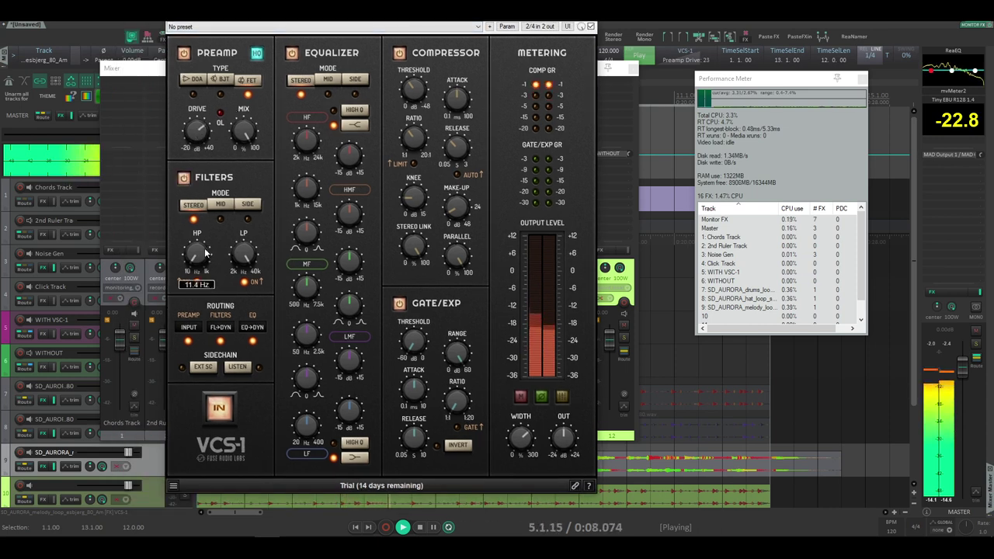
drag(208, 197, 200, 213)
click(249, 207)
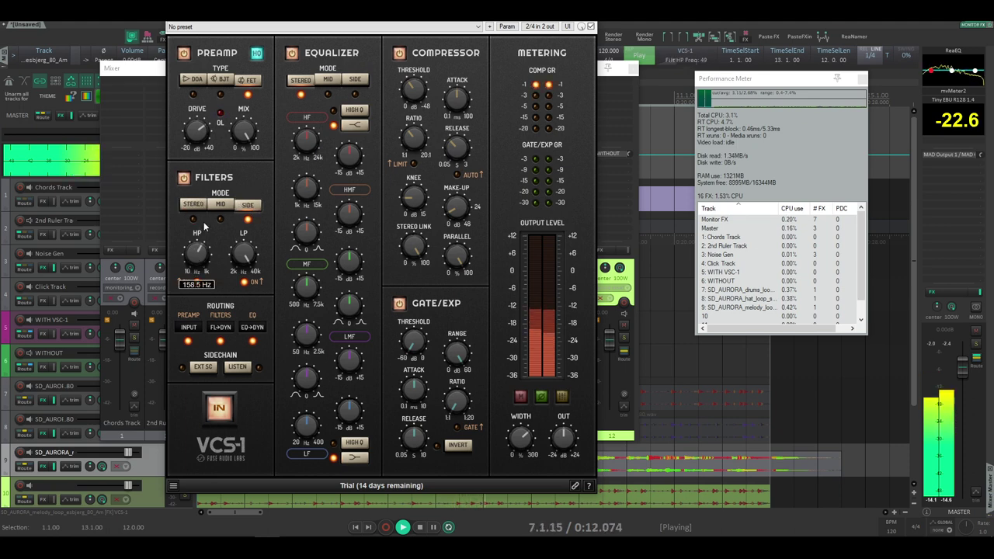
drag(220, 191, 222, 187)
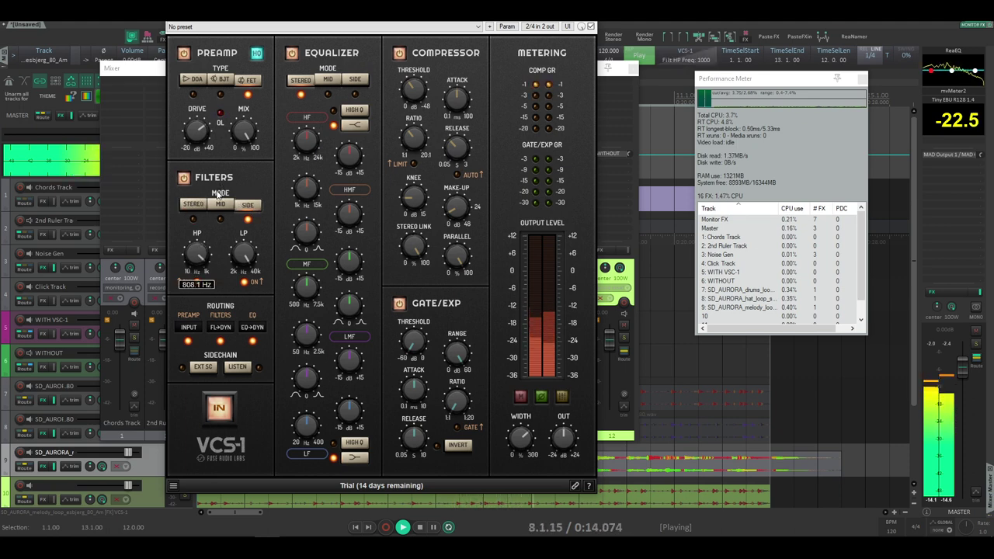
- Compare the melody loop with the whole VCS-1 switched out and back in, and close its window
click(229, 416)
click(230, 418)
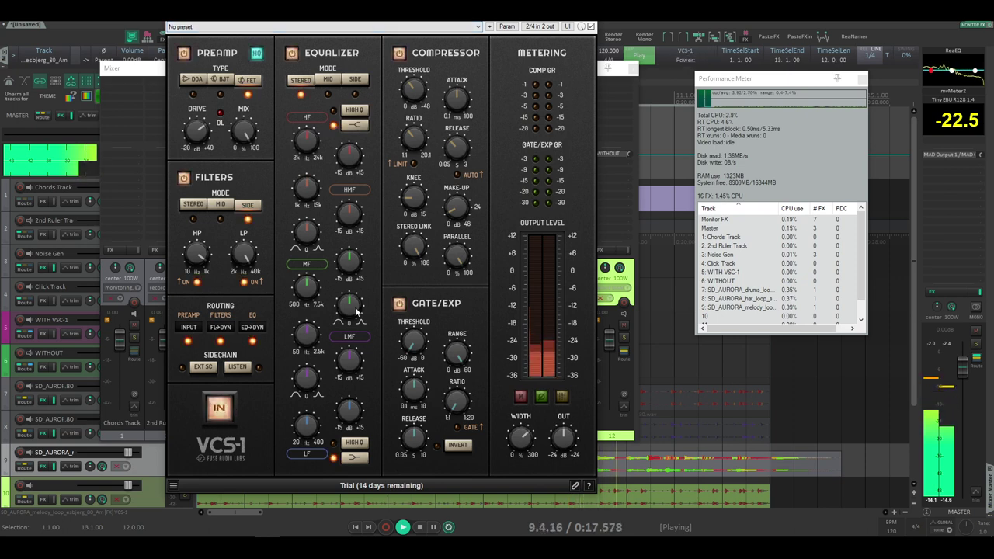
click(590, 14)
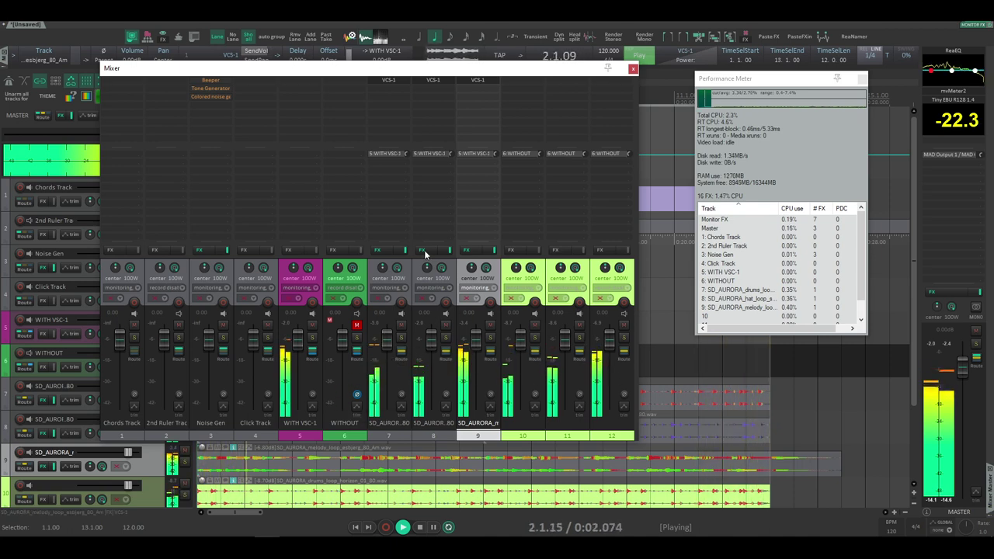
- Compare the full mix by alternating the mutes of WITH VSC-1 and WITHOUT, ending with only WITHOUT muted
click(312, 325)
click(357, 326)
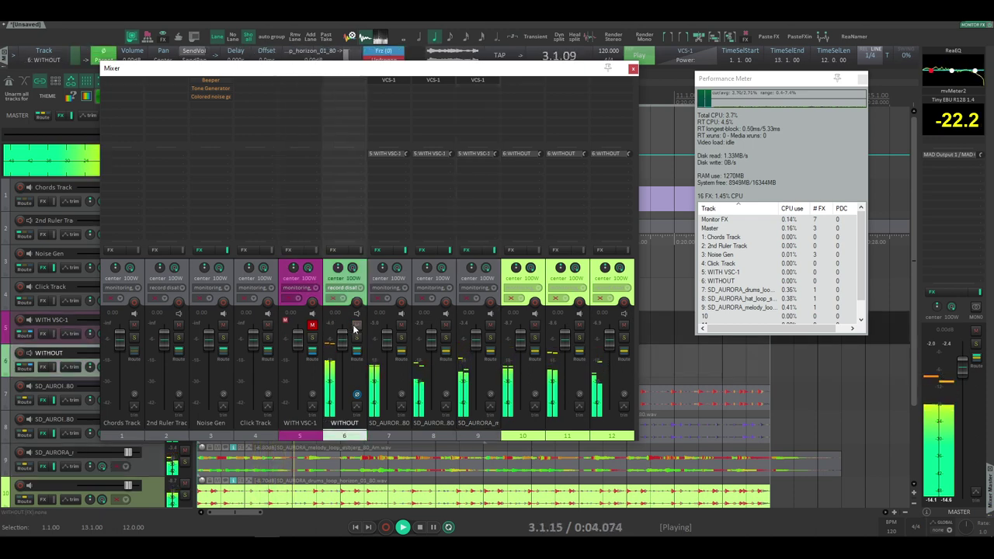
click(356, 325)
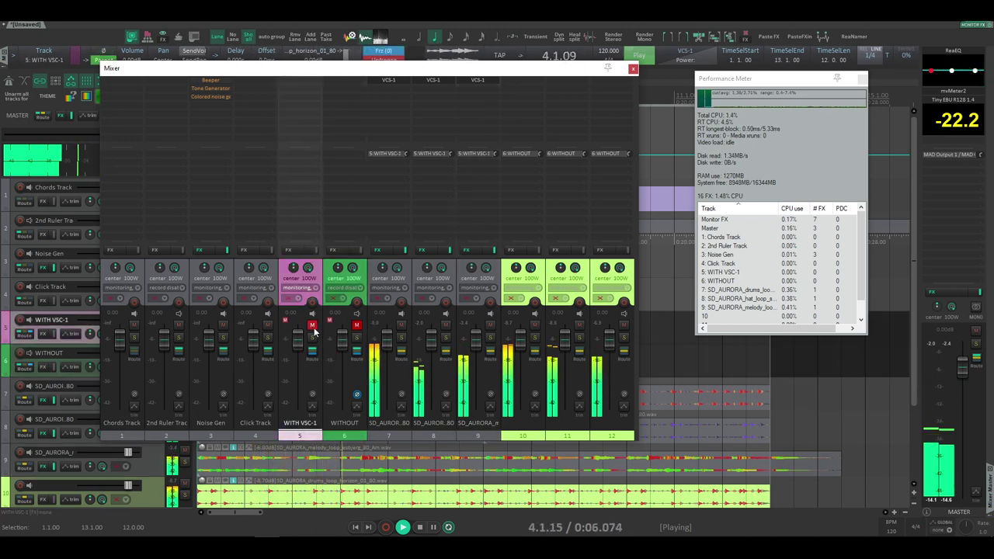
click(312, 325)
click(356, 324)
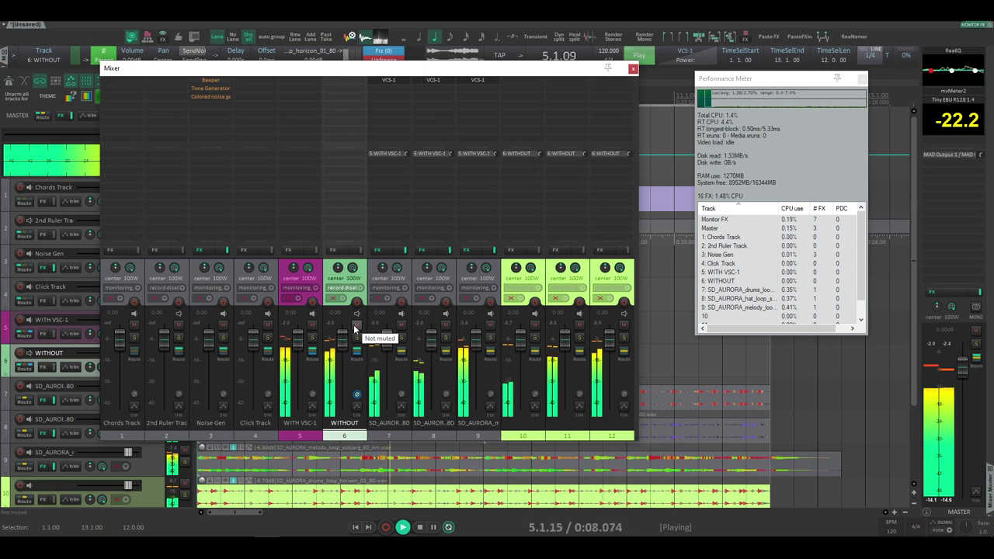
click(357, 324)
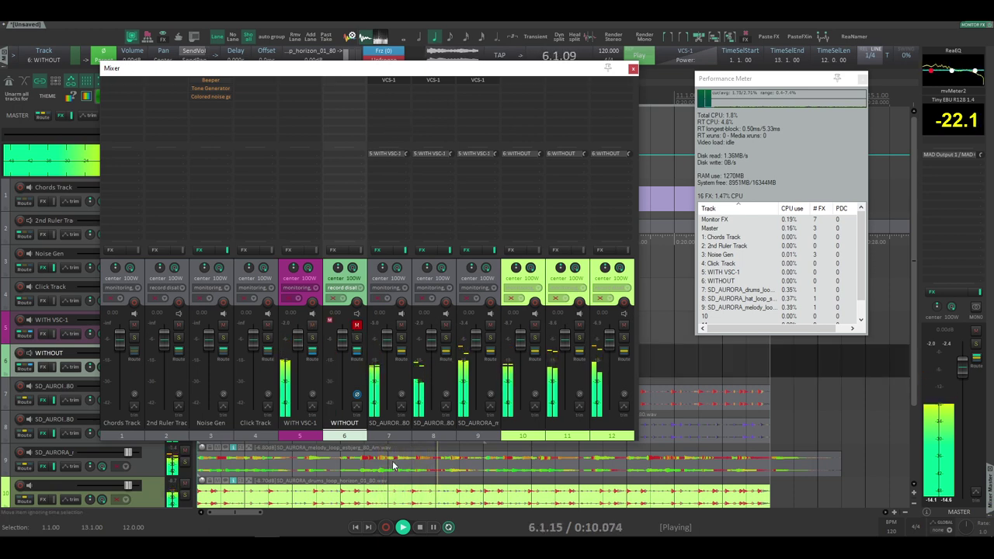
- Select the three processed loop tracks 7 to 9 and compare the mix with their effects bypassed and active
click(391, 436)
shift+click(476, 435)
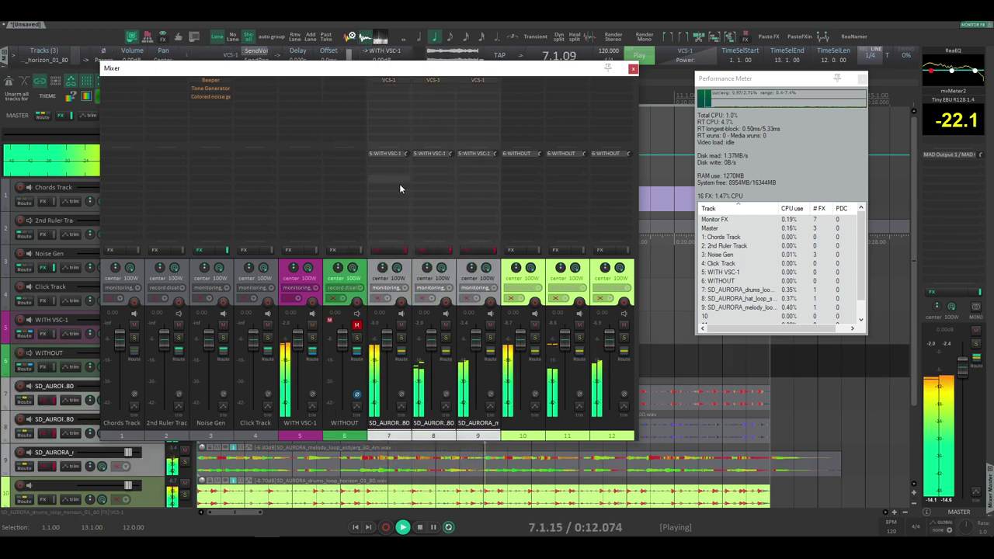
click(476, 251)
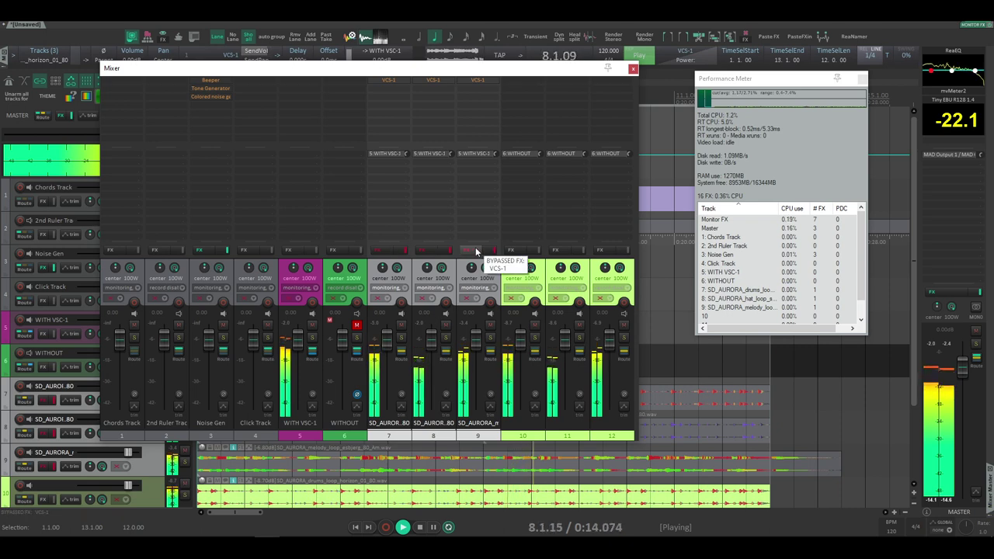
click(472, 250)
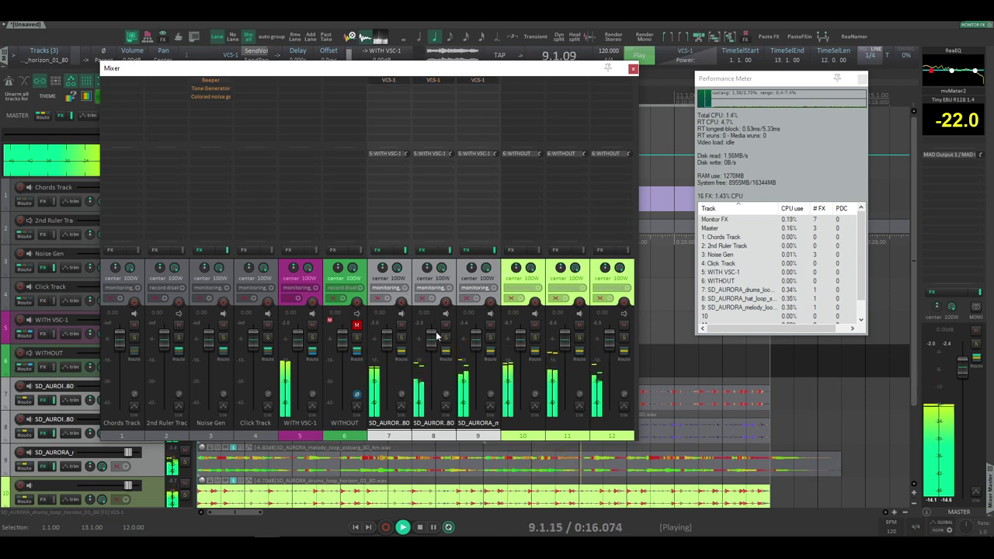
- Open the VCS-1 multi-channel overview from the drum loop, audition the preamps and their HQ modes off and on, and leave the melody preamp off
click(395, 80)
click(502, 399)
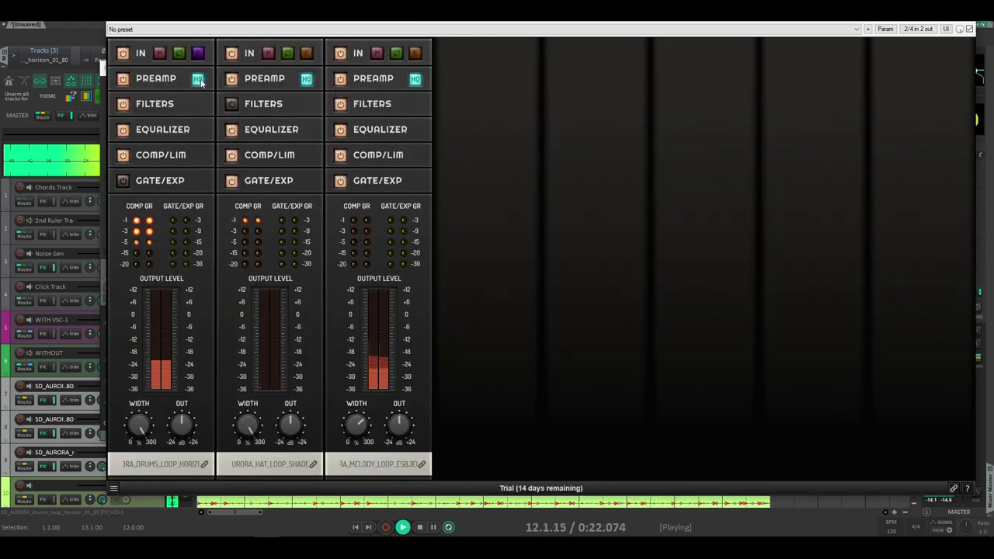
click(307, 79)
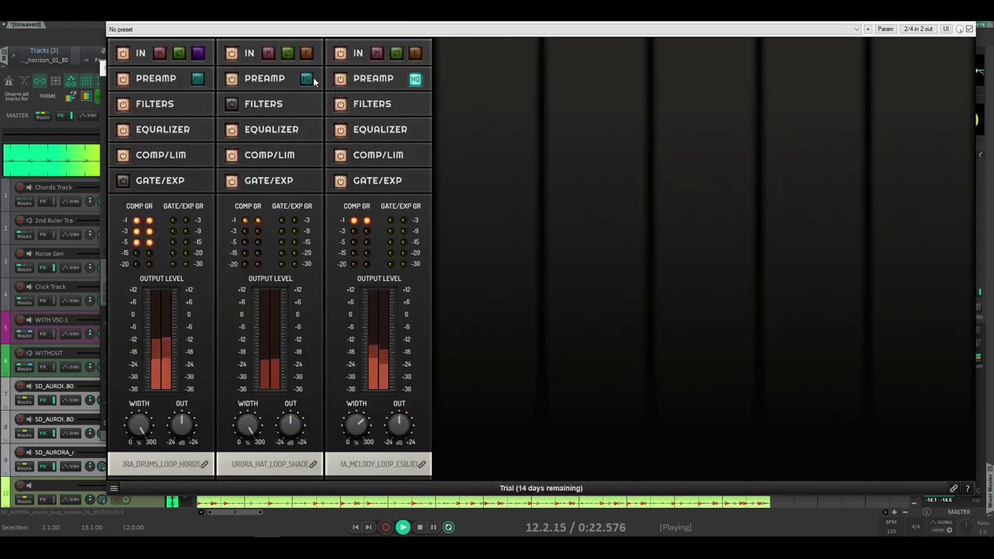
click(414, 79)
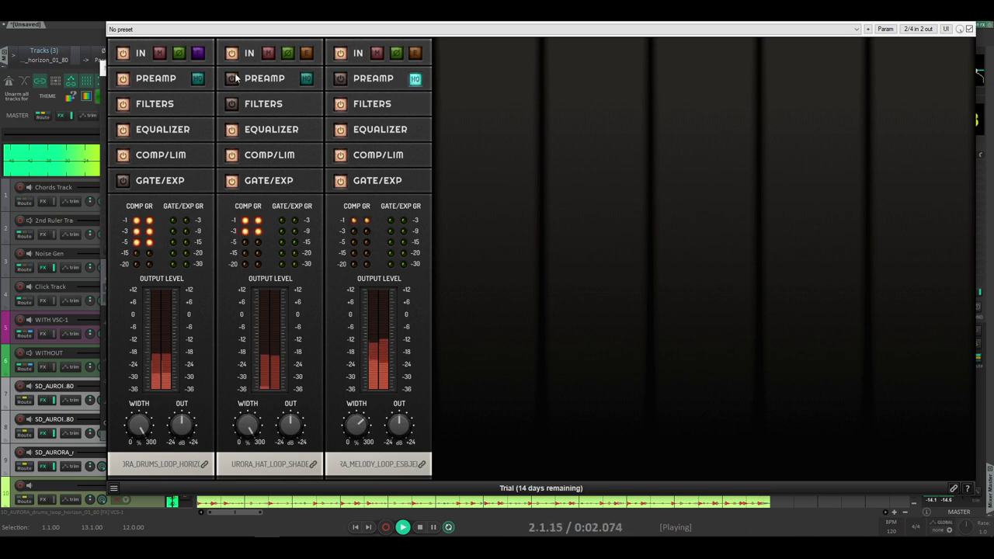
click(306, 79)
click(198, 80)
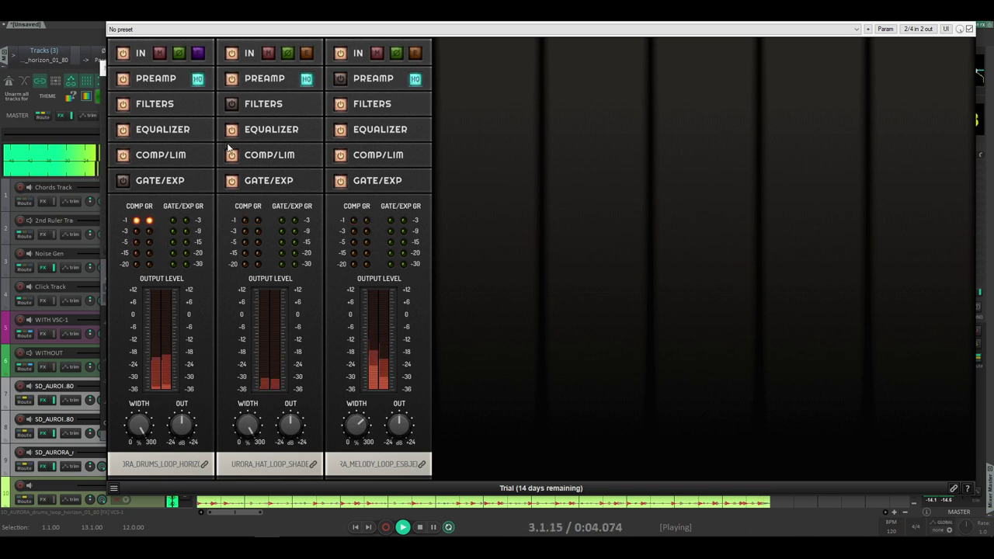
- Audition all three channels' compressors off and on in the overview, and switch off the hat and melody channels' gates
click(124, 130)
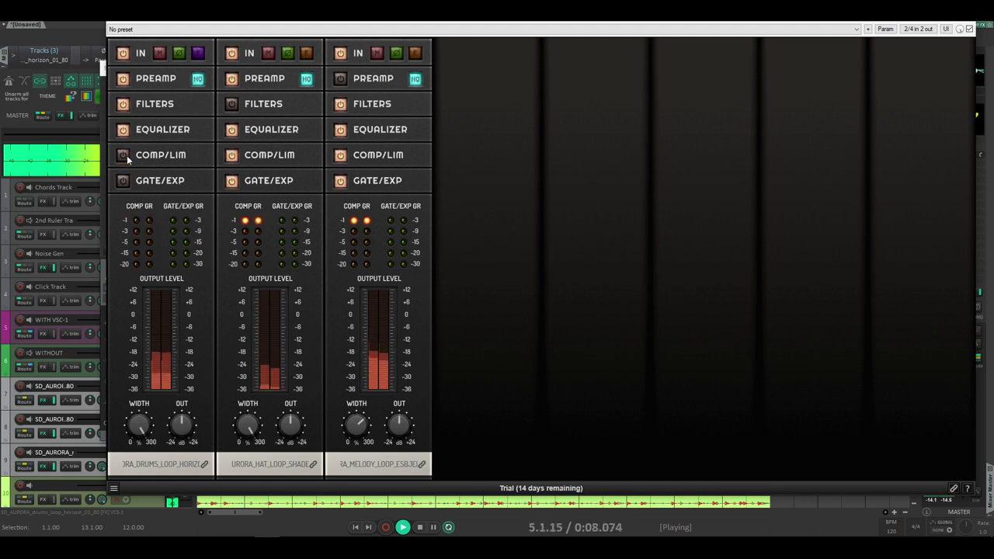
click(230, 155)
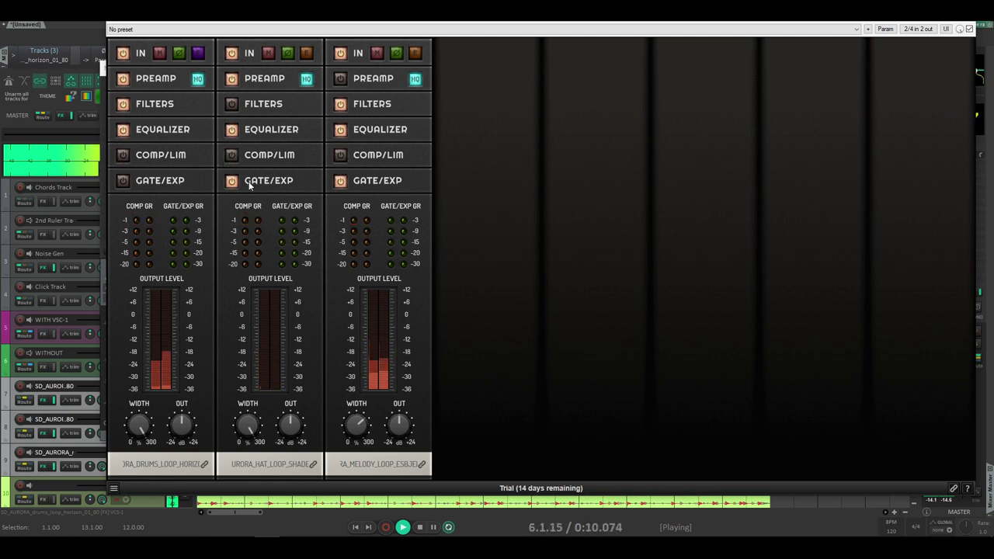
click(340, 155)
click(231, 155)
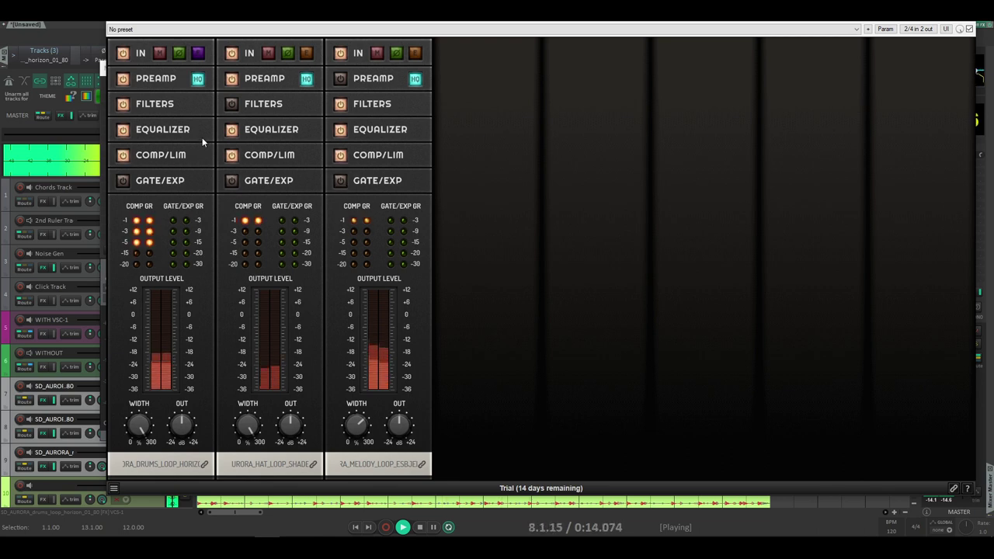
- Mute and unmute the melody, hat and drum channels in turn in the multi-channel overview
click(376, 53)
click(268, 53)
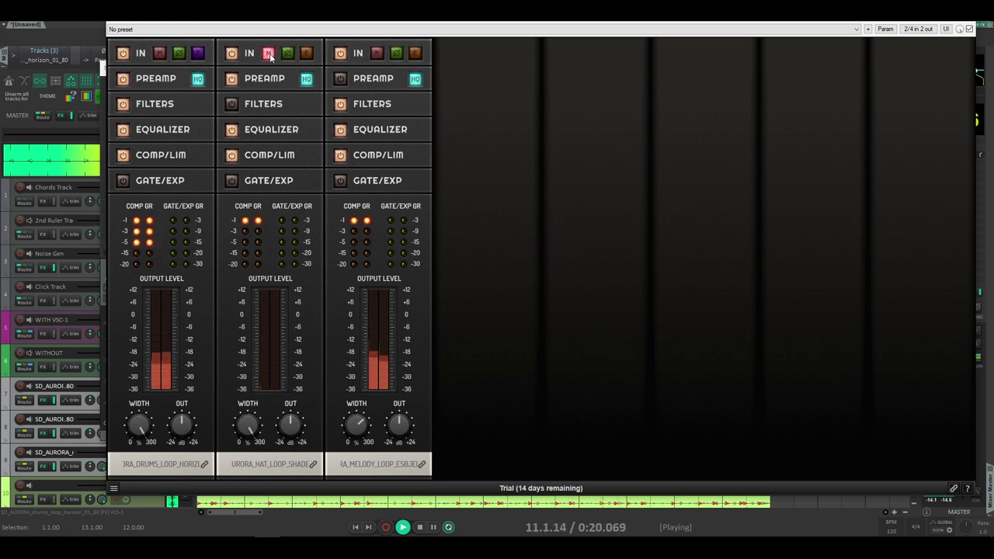
click(159, 53)
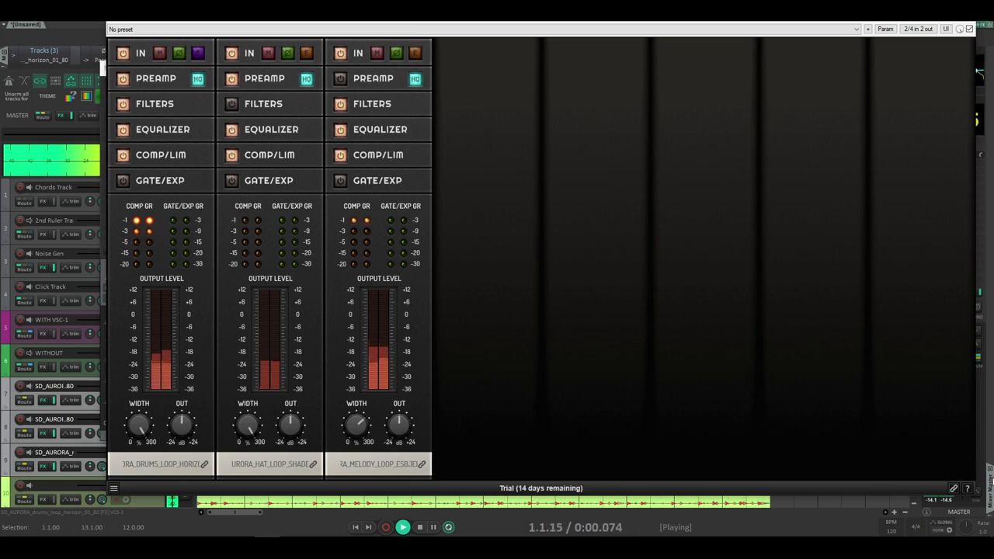